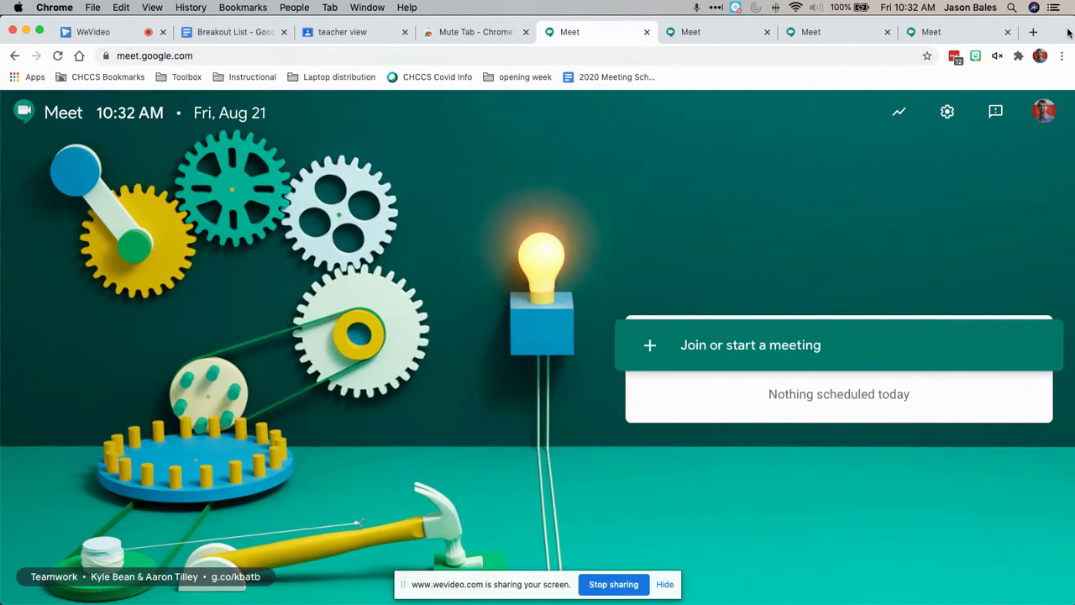
# Slide the Chrome window left to reveal the PowerSchool page in Firefox
pyautogui.moveTo(1066, 34); pyautogui.dragTo(971, 35)
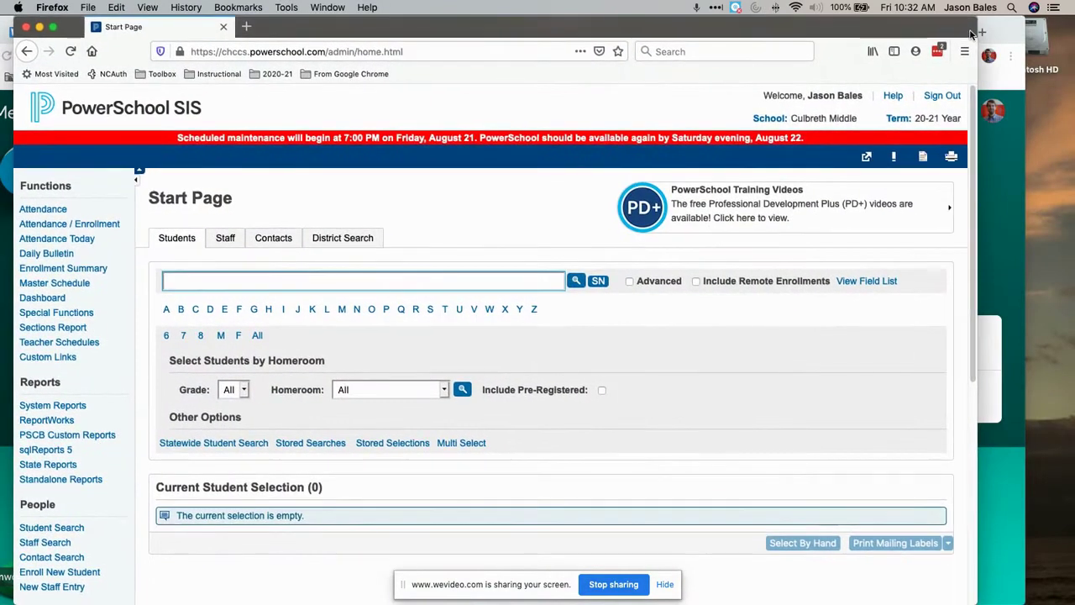
# Minimize both the Firefox PowerSchool window and the Chrome window
pyautogui.click(1063, 171)
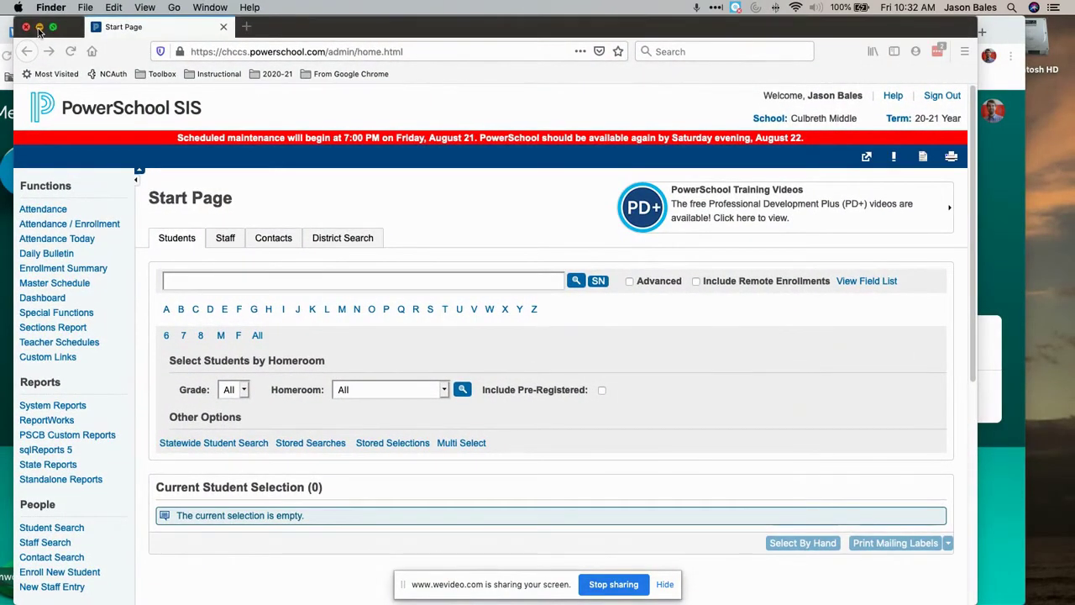
pyautogui.click(40, 28)
pyautogui.click(26, 31)
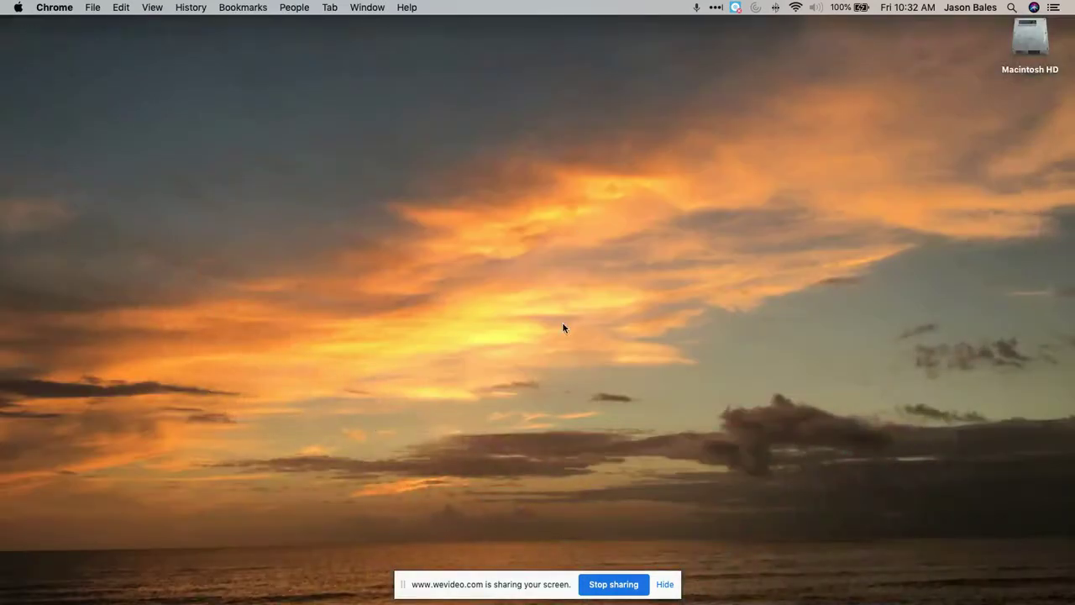
pyautogui.click(1034, 48)
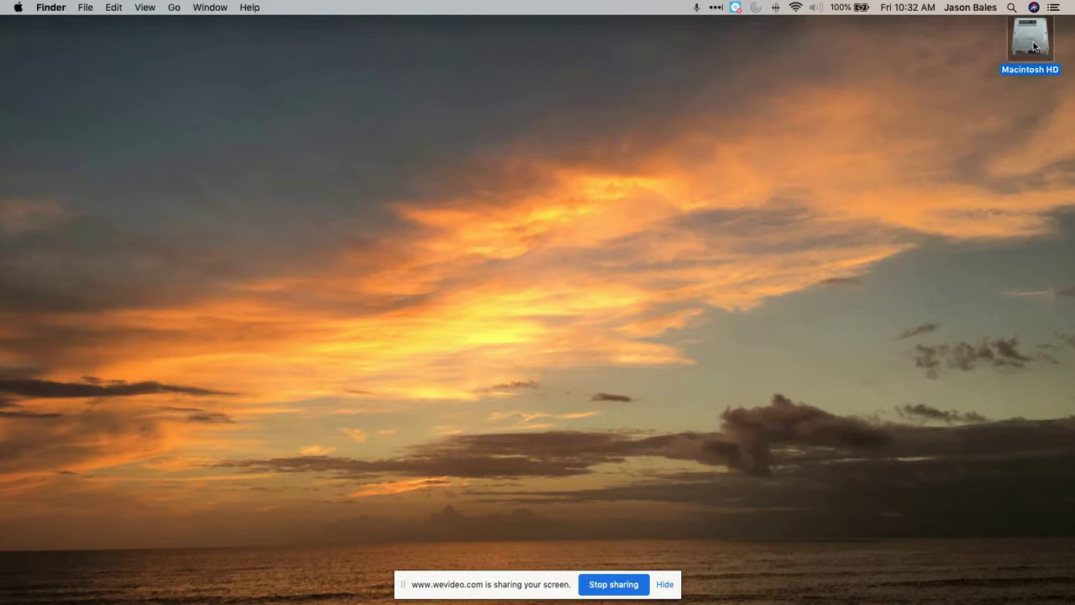
# Restore Firefox from the Dock, then bring Chrome with Google Meet to the front
pyautogui.moveTo(730, 588)
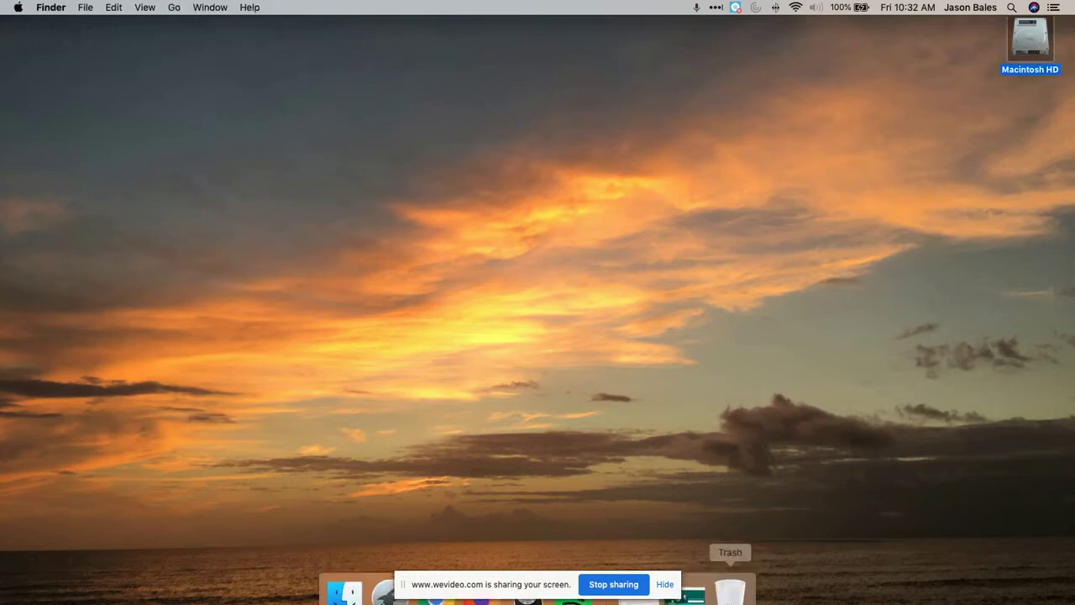
pyautogui.rightClick(731, 585)
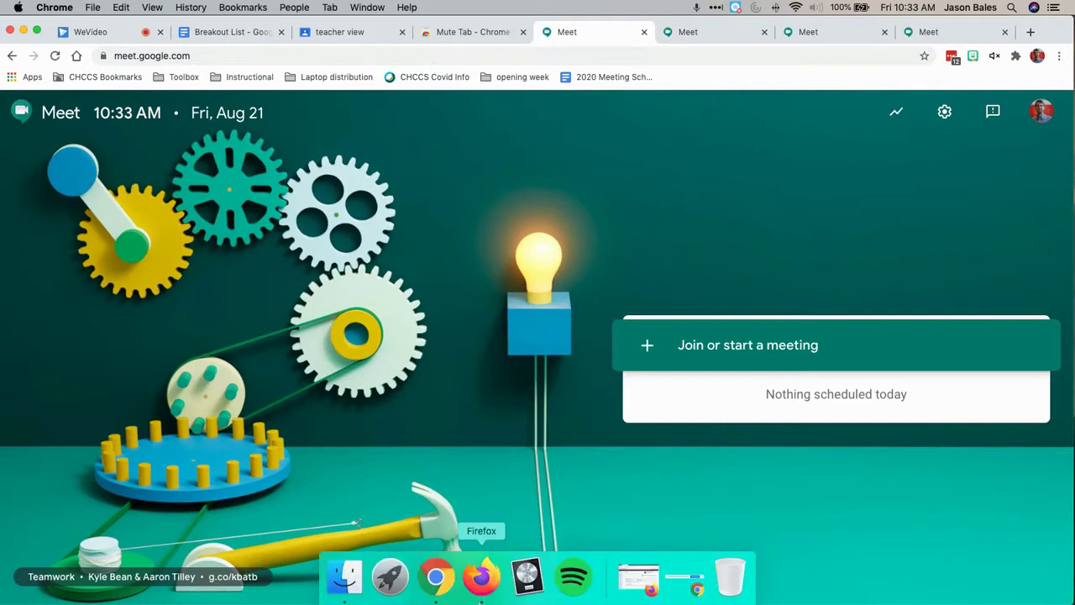
pyautogui.click(480, 577)
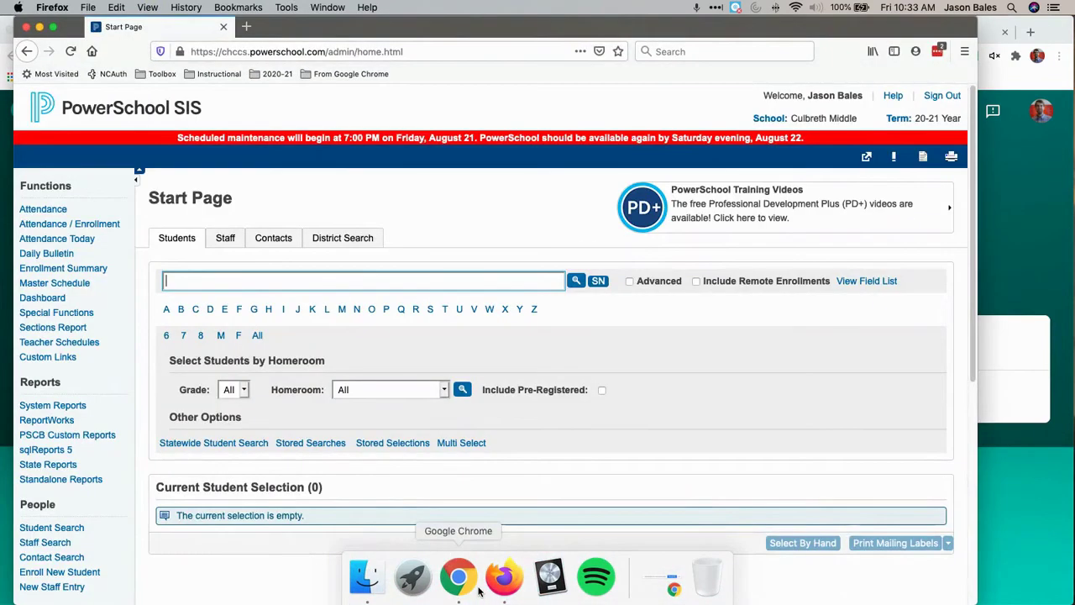
pyautogui.click(481, 593)
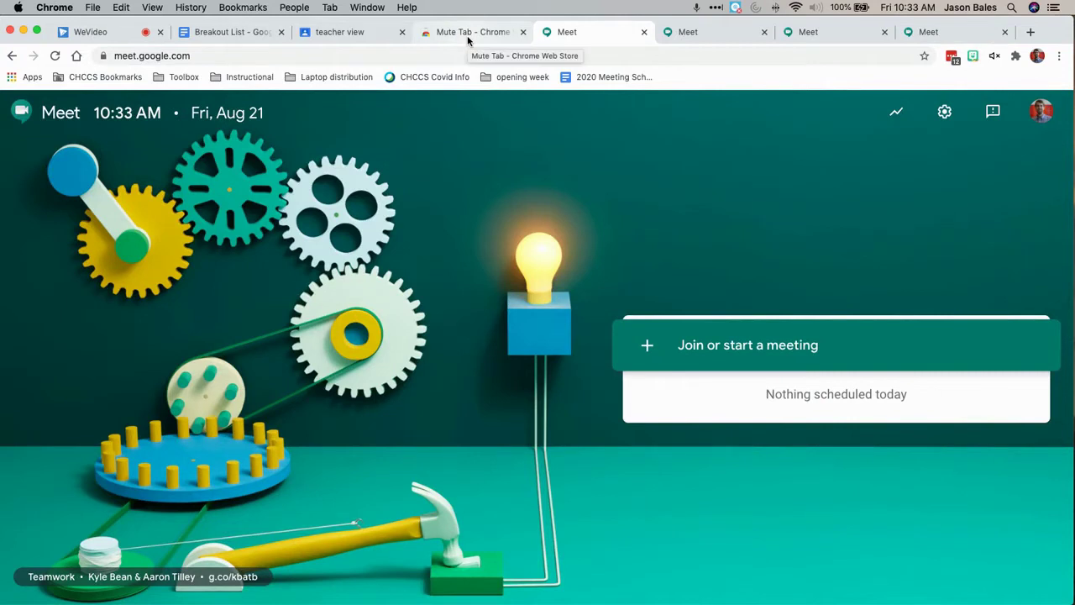
# Check the Breakout List groups and close the Mute Tab web store page
pyautogui.click(222, 37)
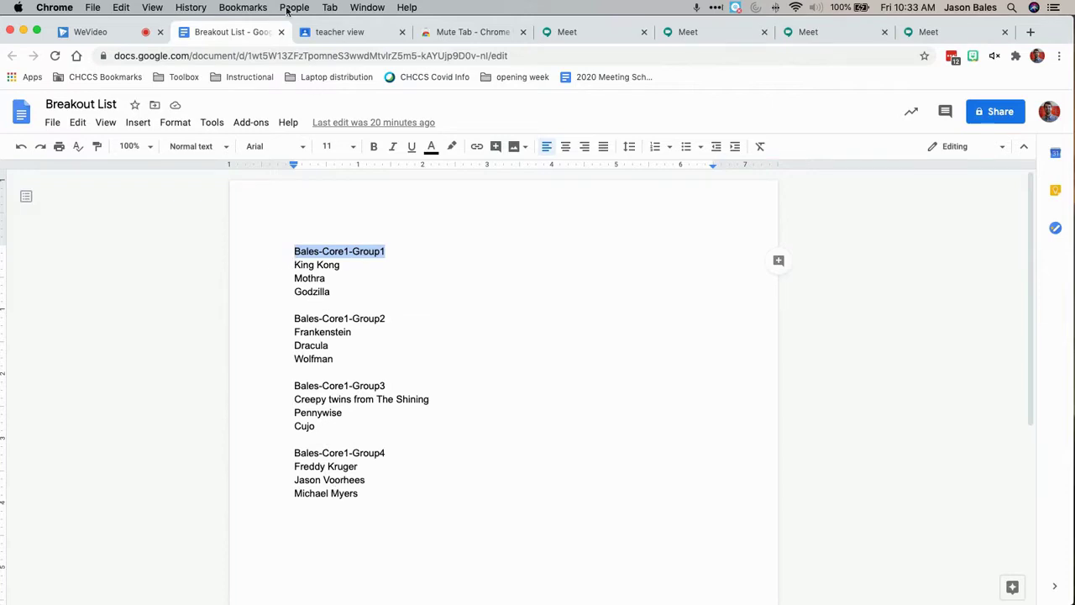
pyautogui.click(456, 32)
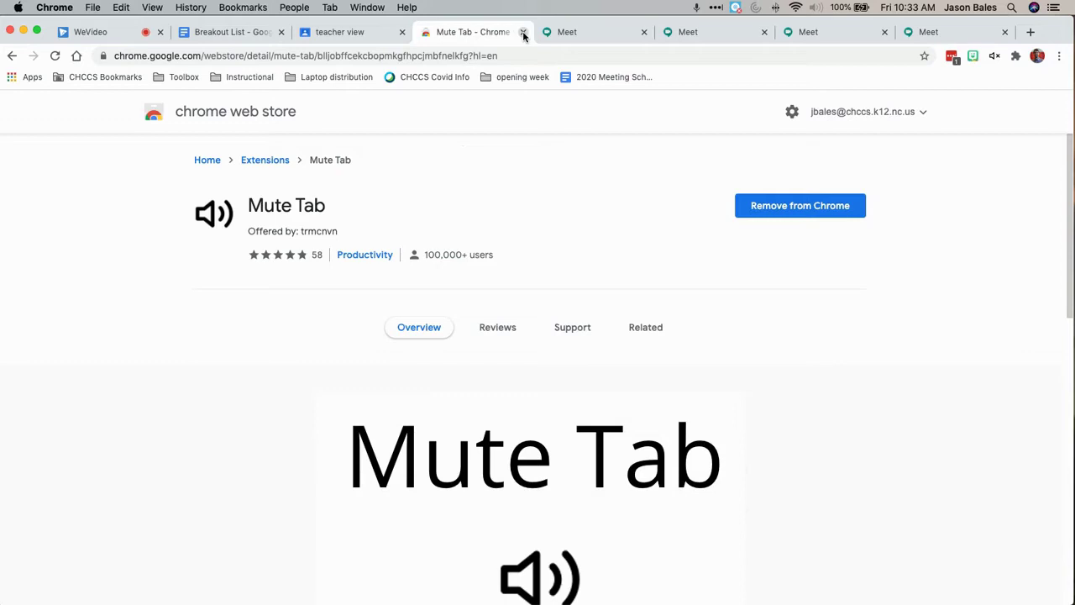
pyautogui.click(524, 32)
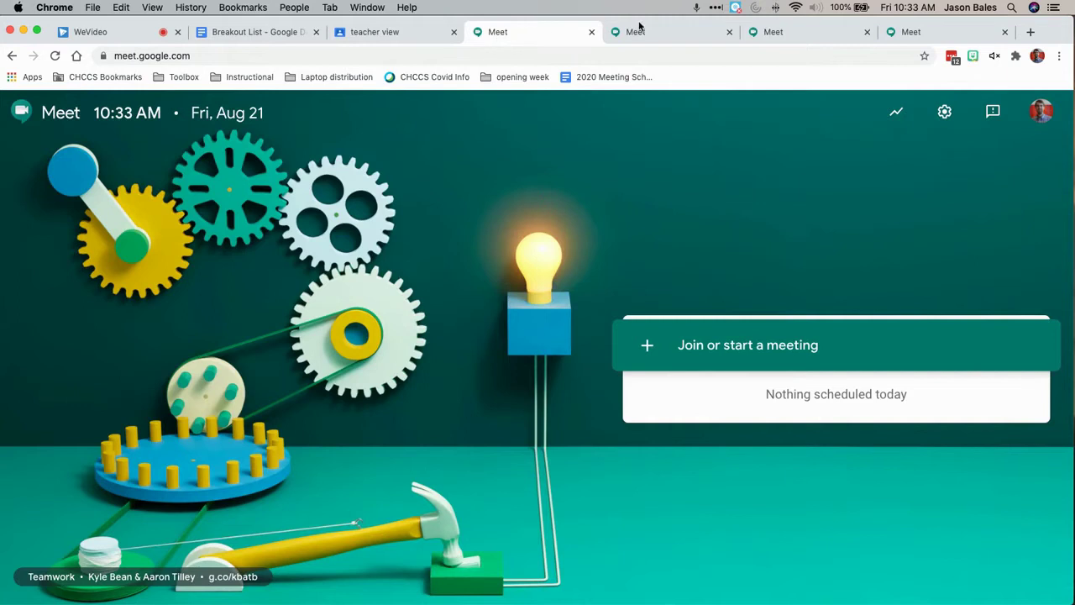
# Step through the three Meet tabs and open a new blank tab
pyautogui.click(641, 28)
pyautogui.click(806, 26)
pyautogui.click(925, 26)
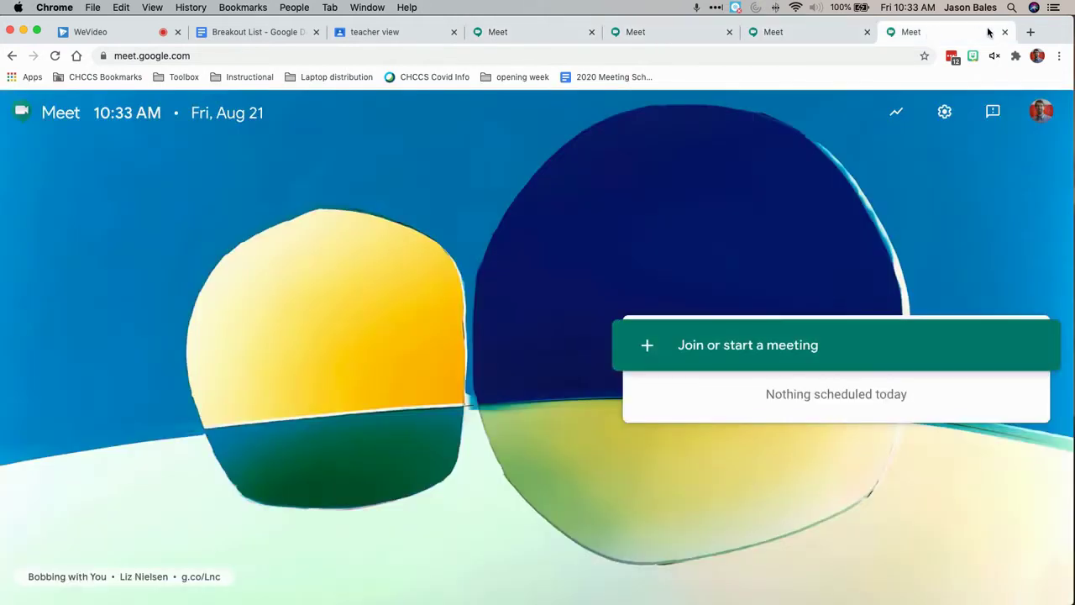
pyautogui.click(1030, 33)
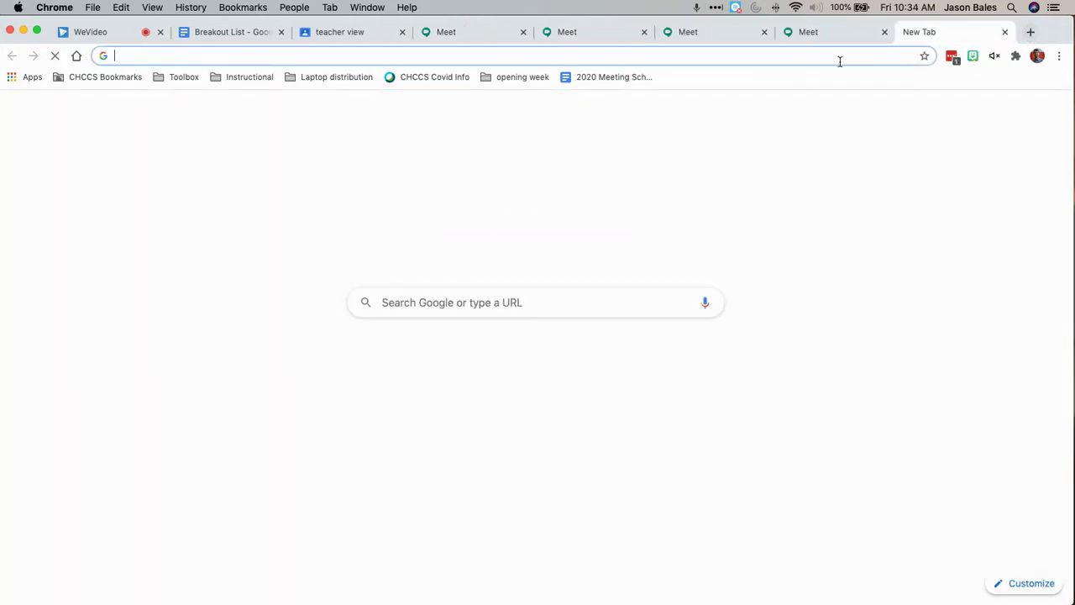
# Drop the new tab, open Classroom's class Meet link with camera off, then return to Breakout List
pyautogui.write('me')
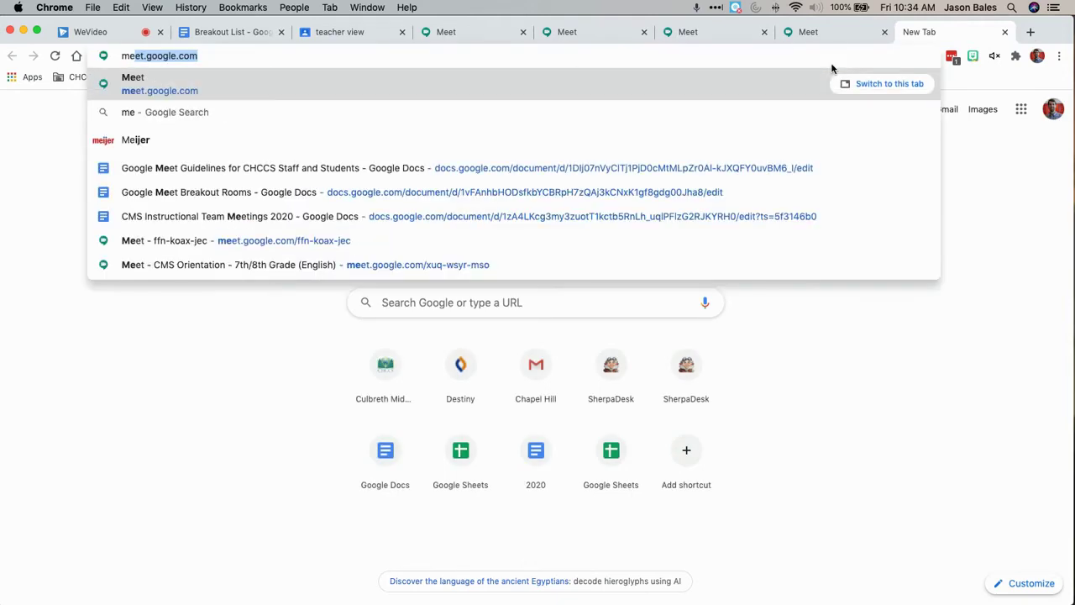
pyautogui.click(1005, 32)
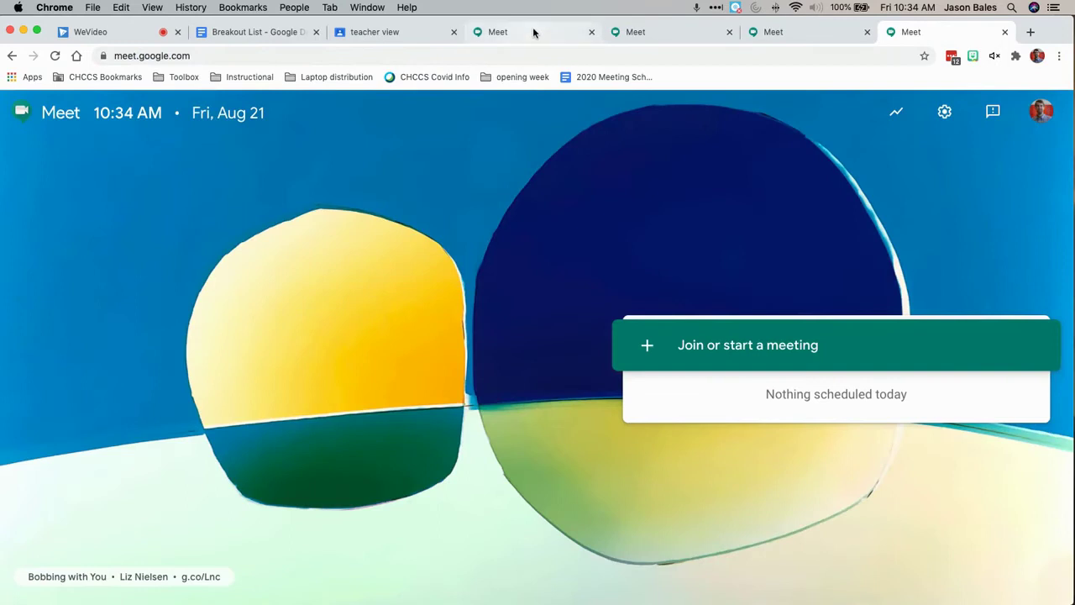
pyautogui.click(395, 33)
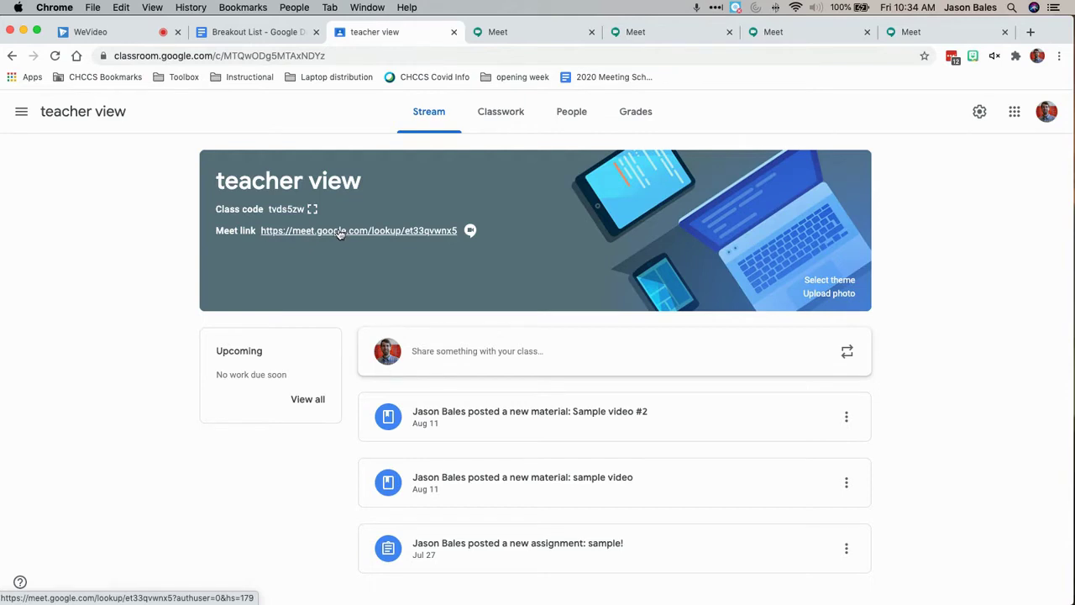
pyautogui.click(340, 232)
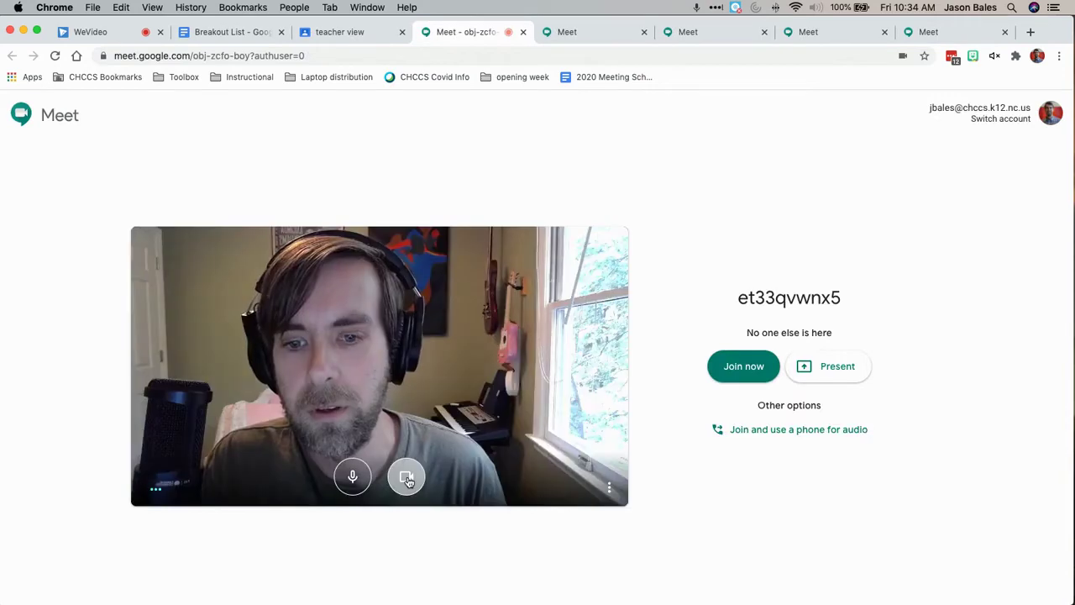
pyautogui.click(407, 477)
pyautogui.hotkey('ctrl', 'Tab')
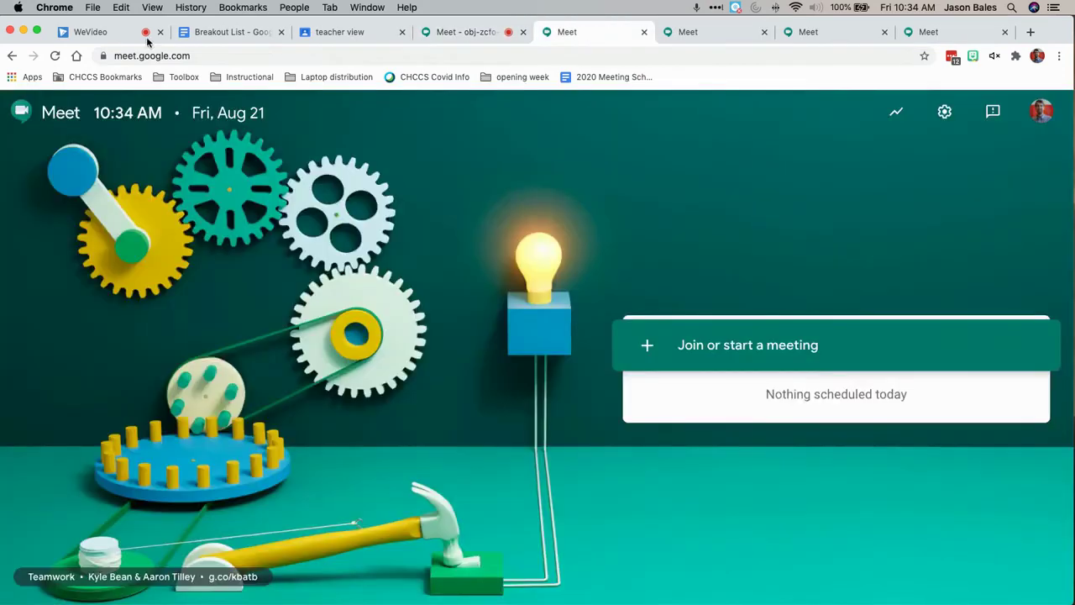
pyautogui.click(227, 32)
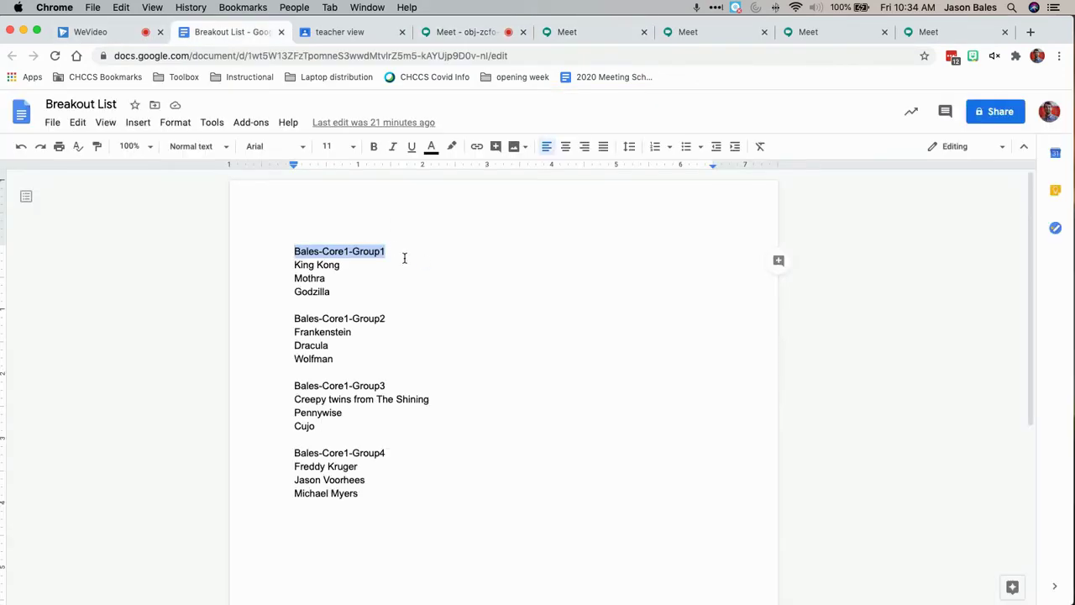
pyautogui.click(564, 37)
pyautogui.click(787, 347)
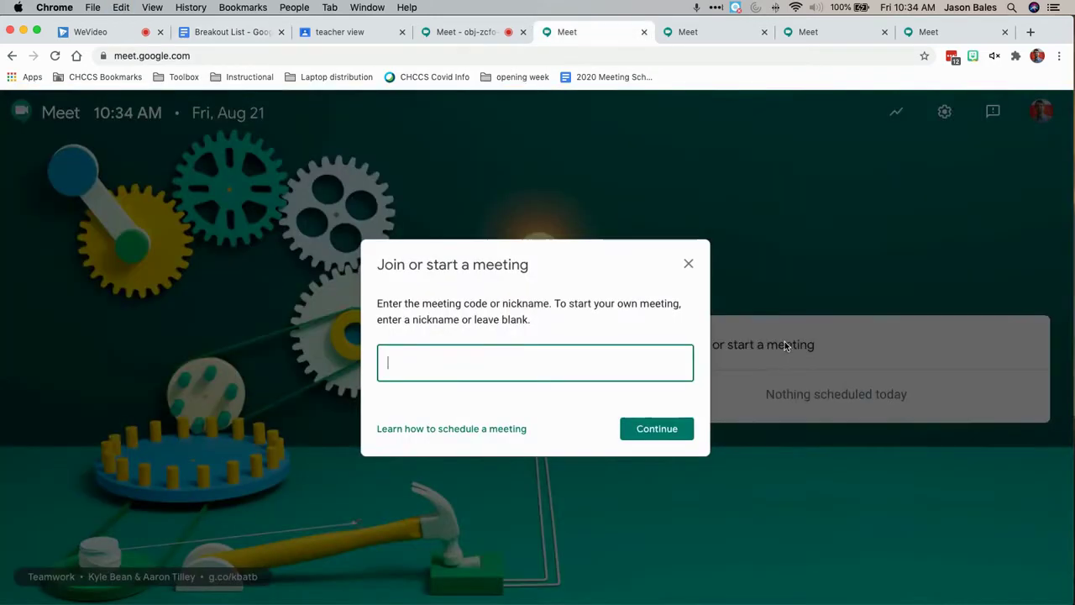
pyautogui.click(637, 420)
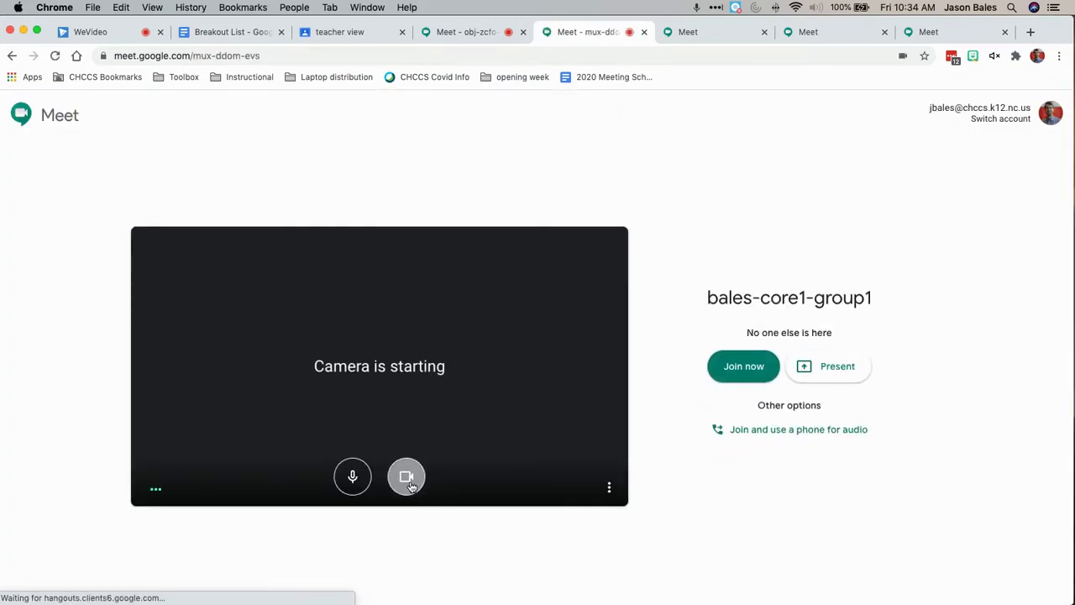
pyautogui.click(408, 479)
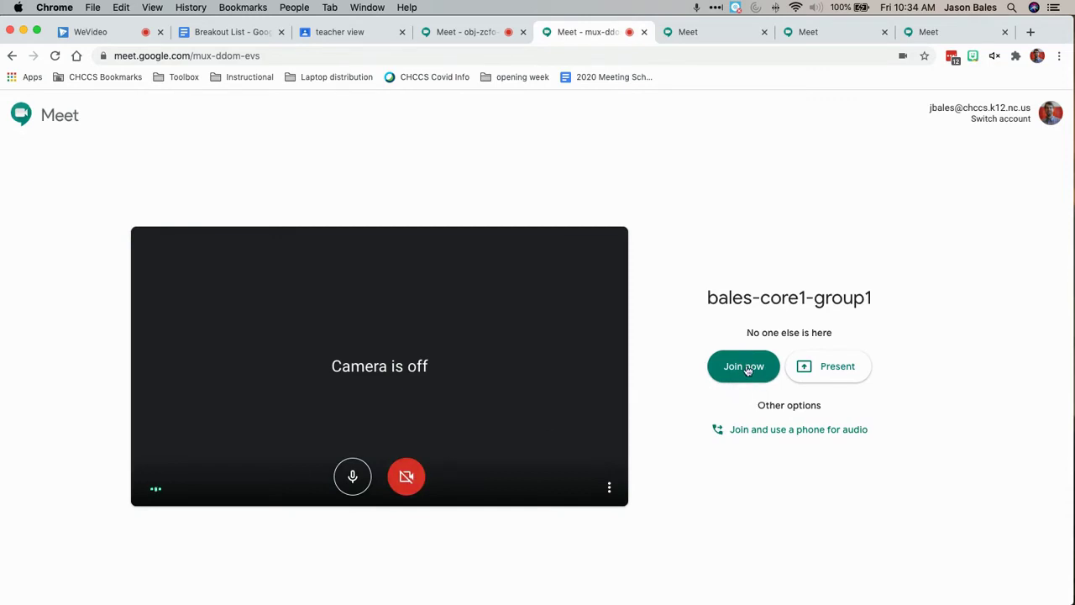
pyautogui.click(746, 369)
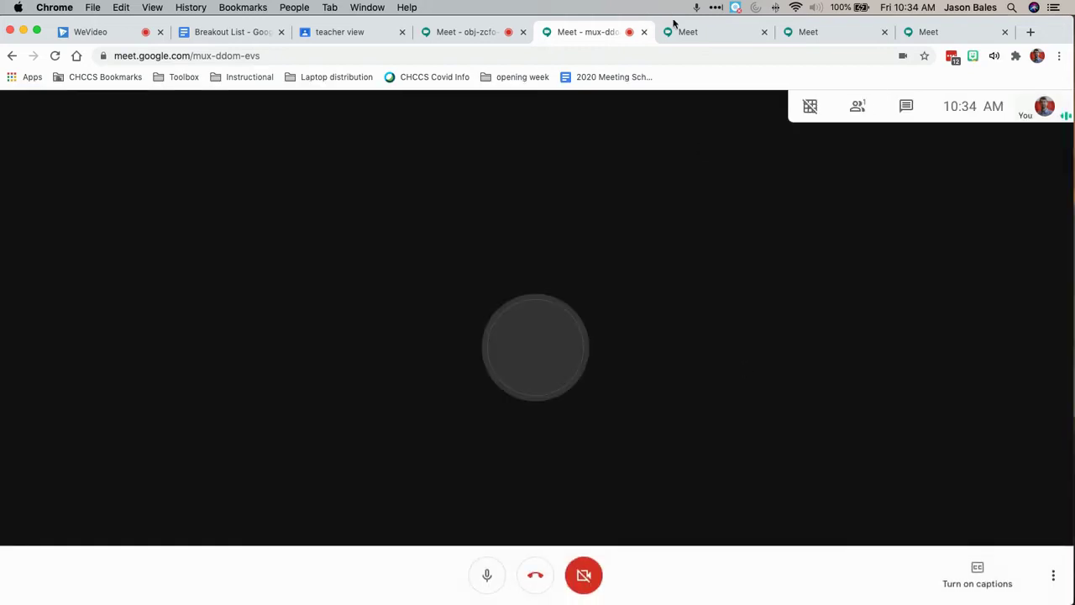
pyautogui.click(679, 31)
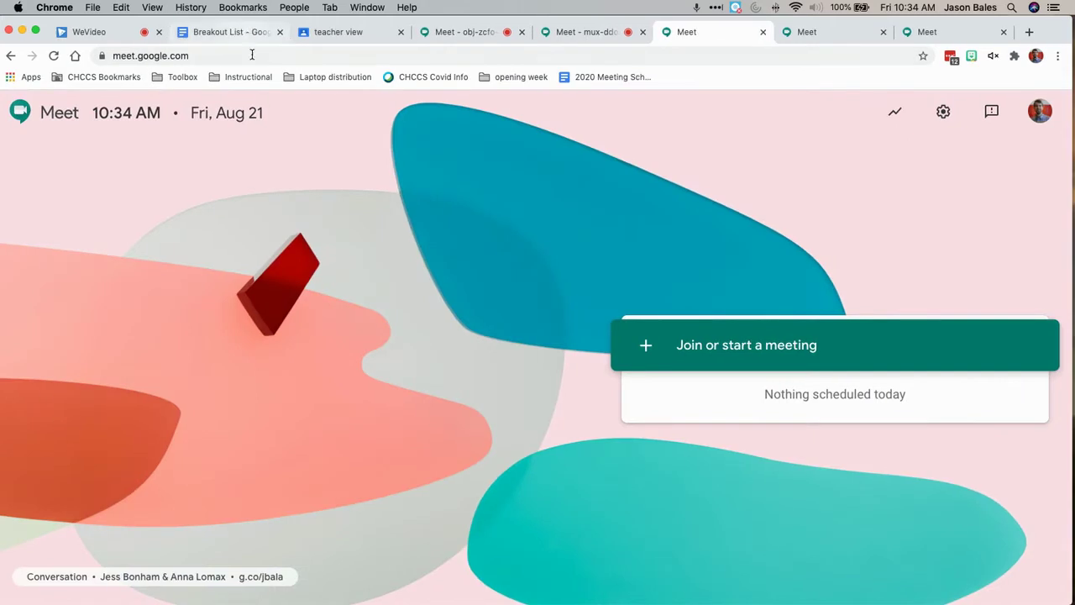
pyautogui.click(246, 36)
pyautogui.press('super+c')
pyautogui.click(710, 34)
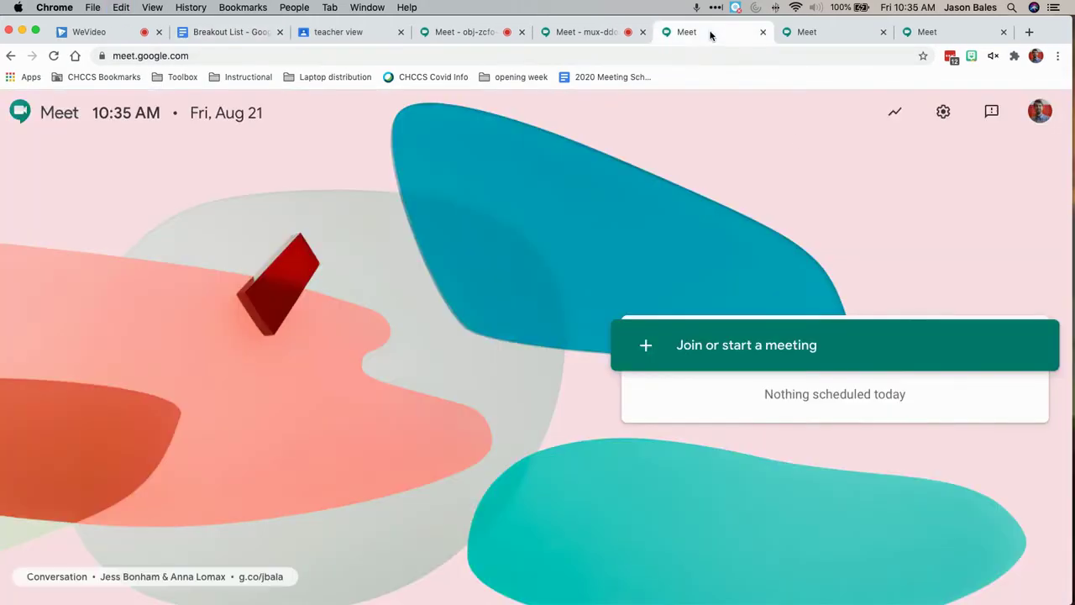
pyautogui.click(871, 336)
pyautogui.press('super+v')
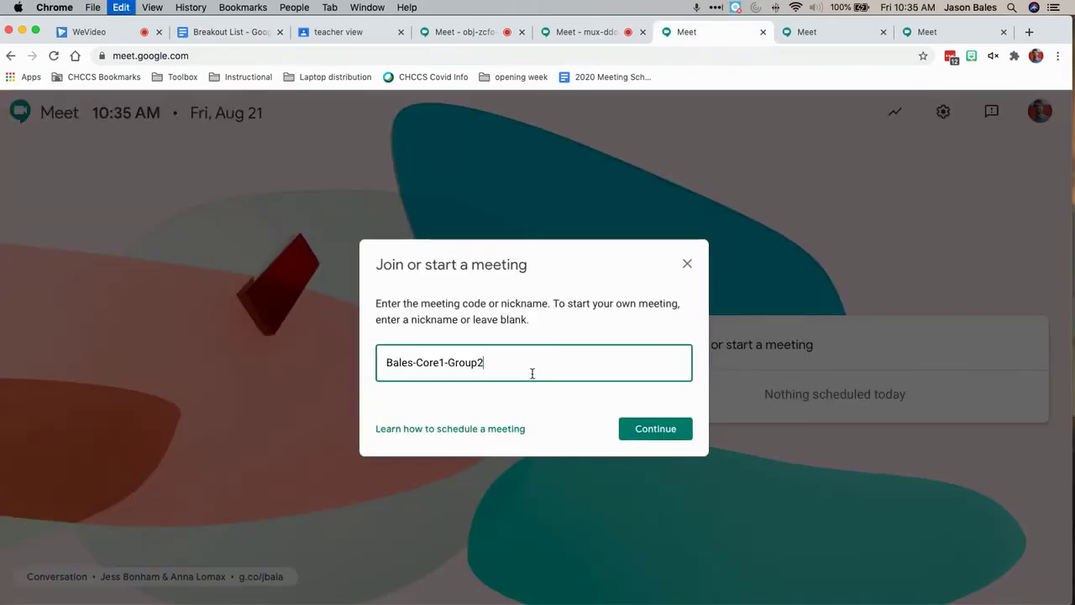
pyautogui.click(655, 428)
pyautogui.click(231, 31)
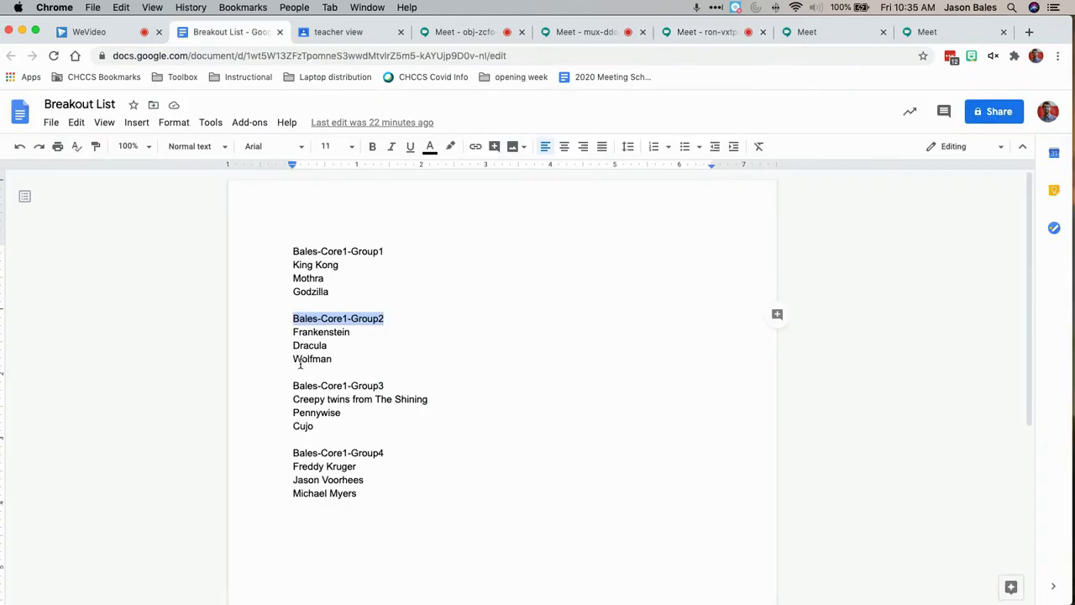
pyautogui.tripleClick(387, 385)
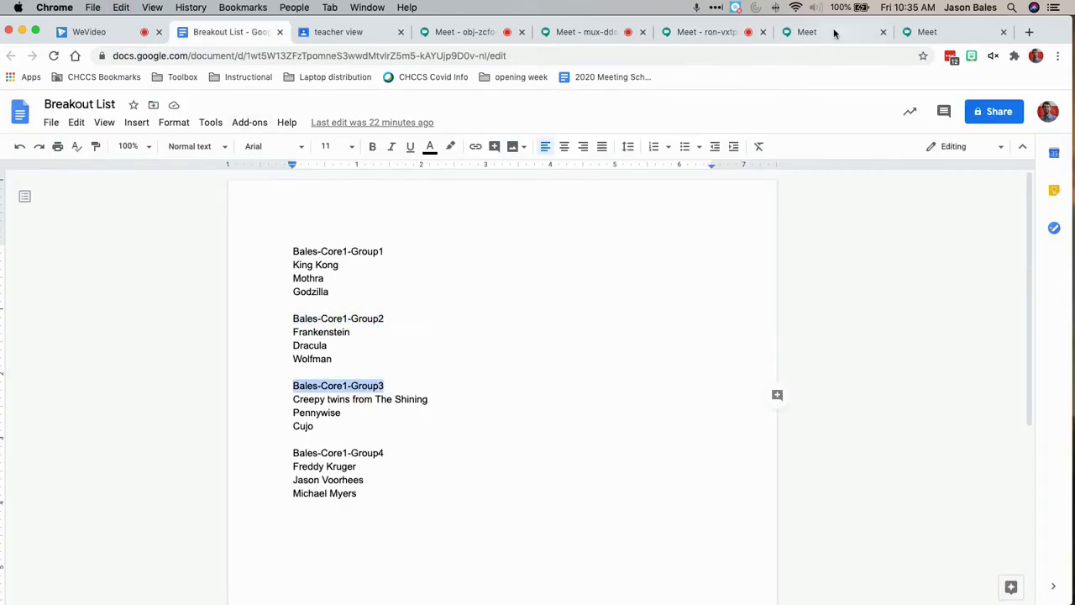
pyautogui.click(835, 32)
pyautogui.click(756, 348)
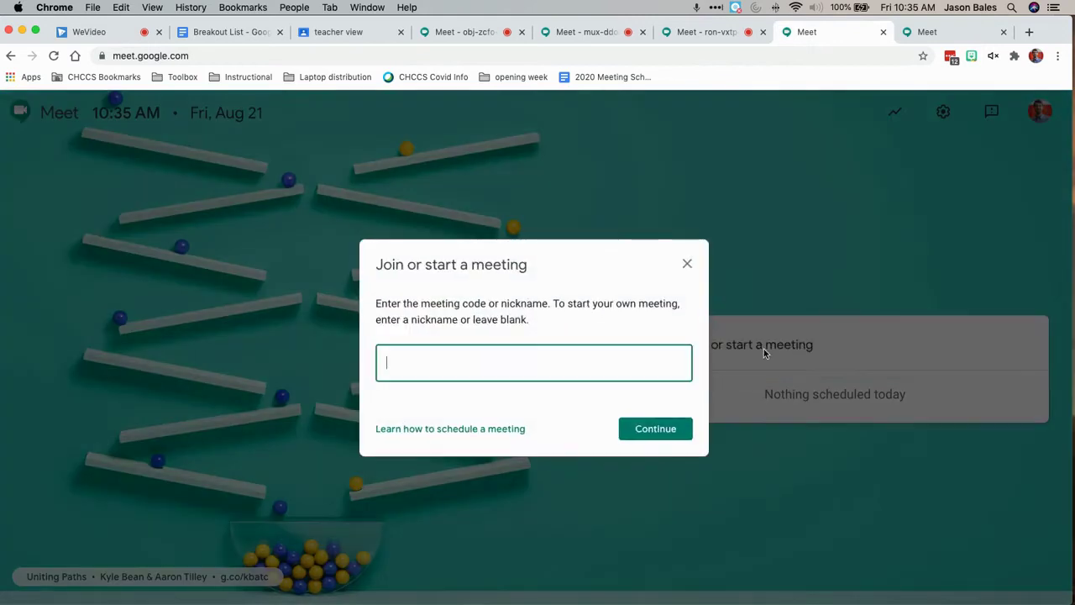
pyautogui.press('cmd+v')
pyautogui.press('Return')
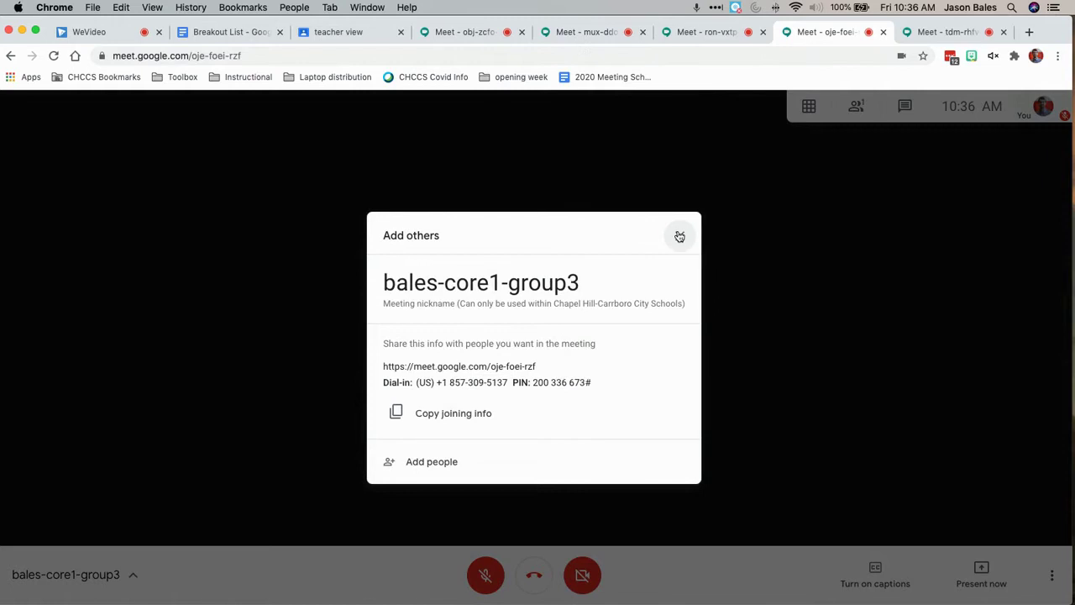
# Dismiss the joining-info boxes in the group3 and group4 meetings
pyautogui.click(680, 236)
pyautogui.click(942, 32)
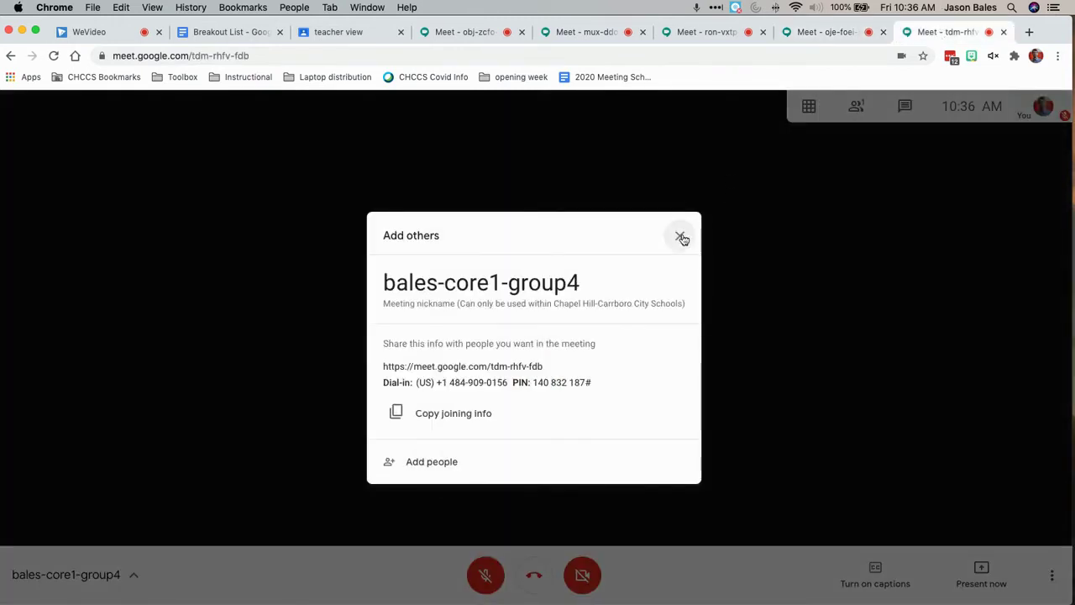
pyautogui.click(680, 236)
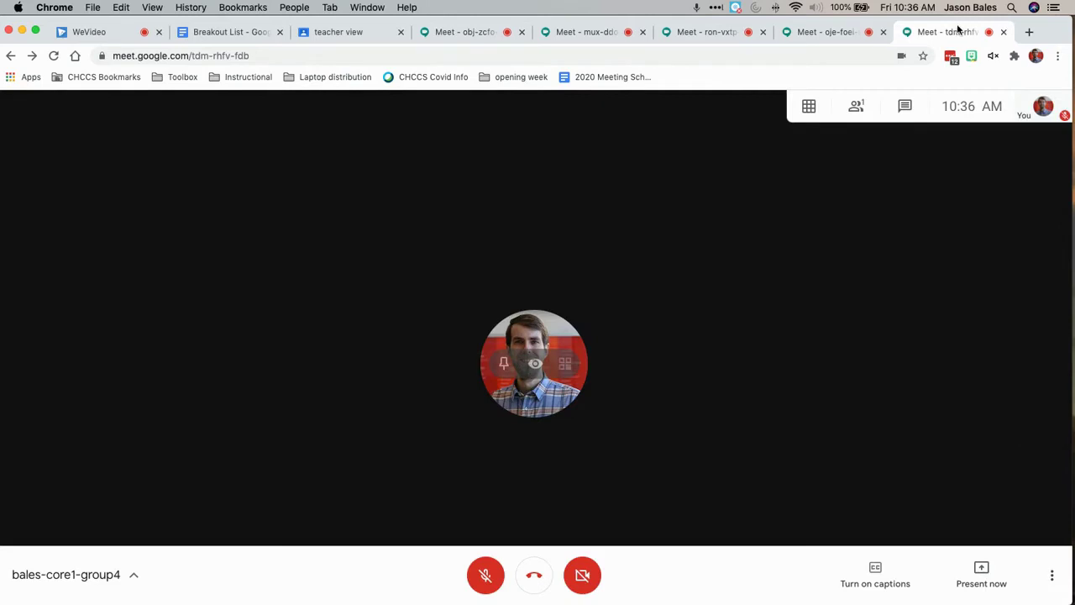
# Pull the group4 and group3 meetings into their own smaller windows
pyautogui.moveTo(956, 32); pyautogui.dragTo(818, 177)
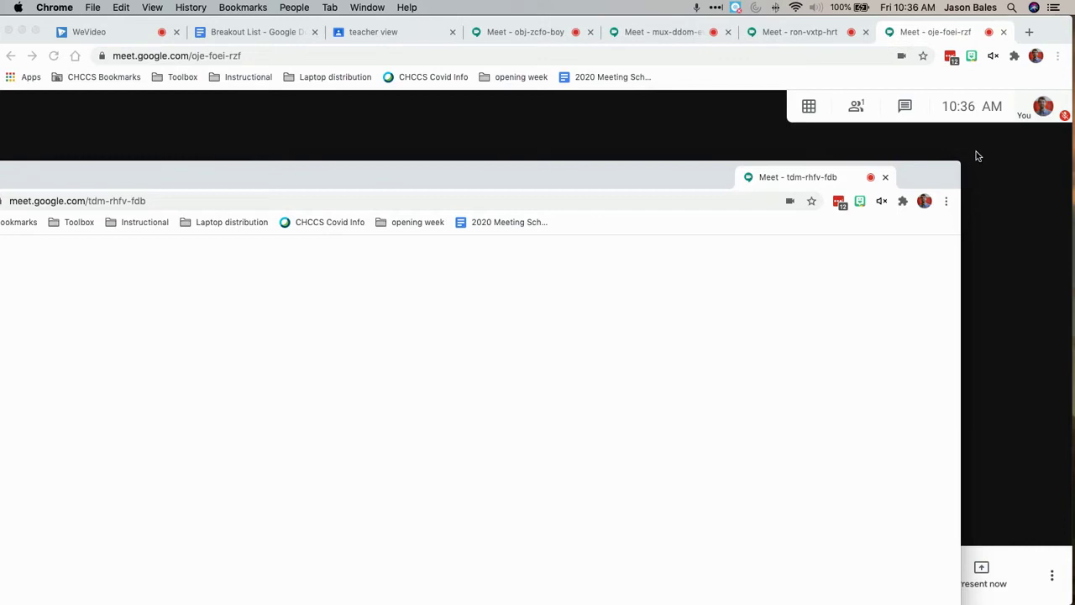
pyautogui.moveTo(958, 162); pyautogui.dragTo(998, 342)
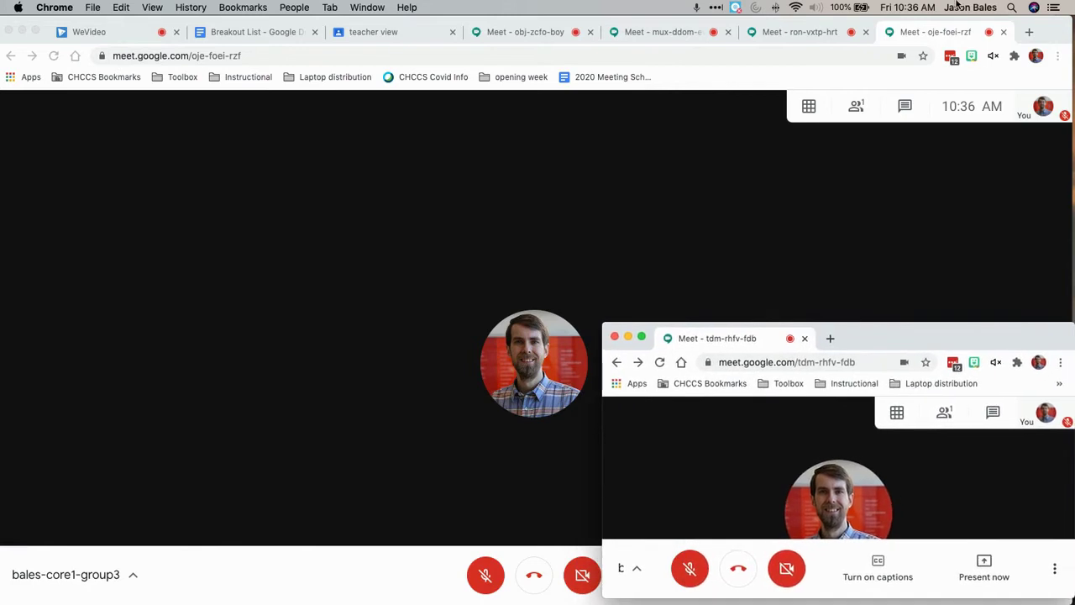
pyautogui.moveTo(963, 27); pyautogui.dragTo(812, 205)
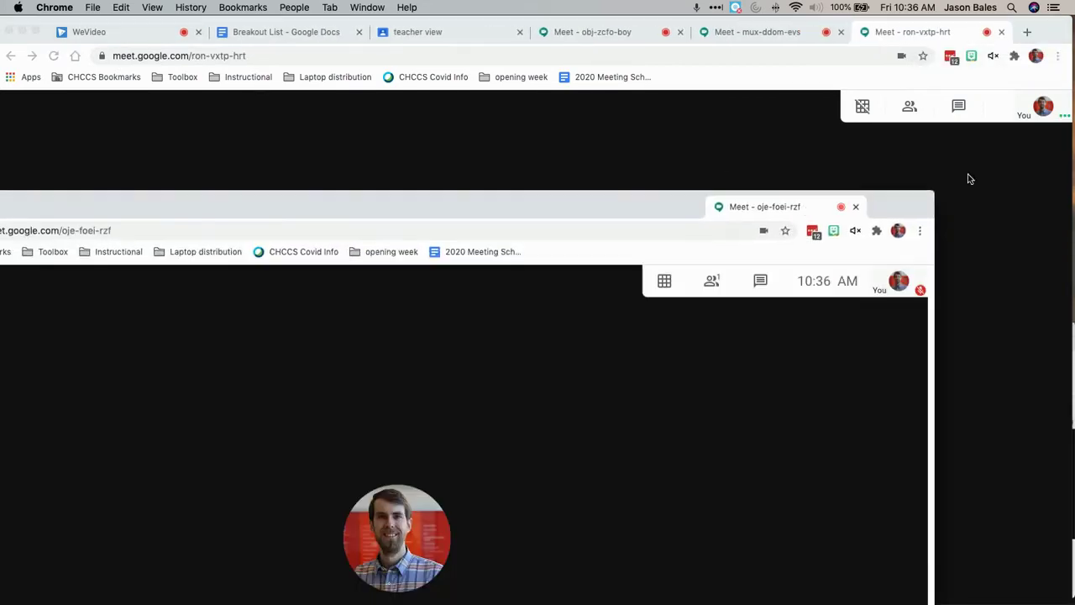
pyautogui.moveTo(932, 192); pyautogui.dragTo(333, 563)
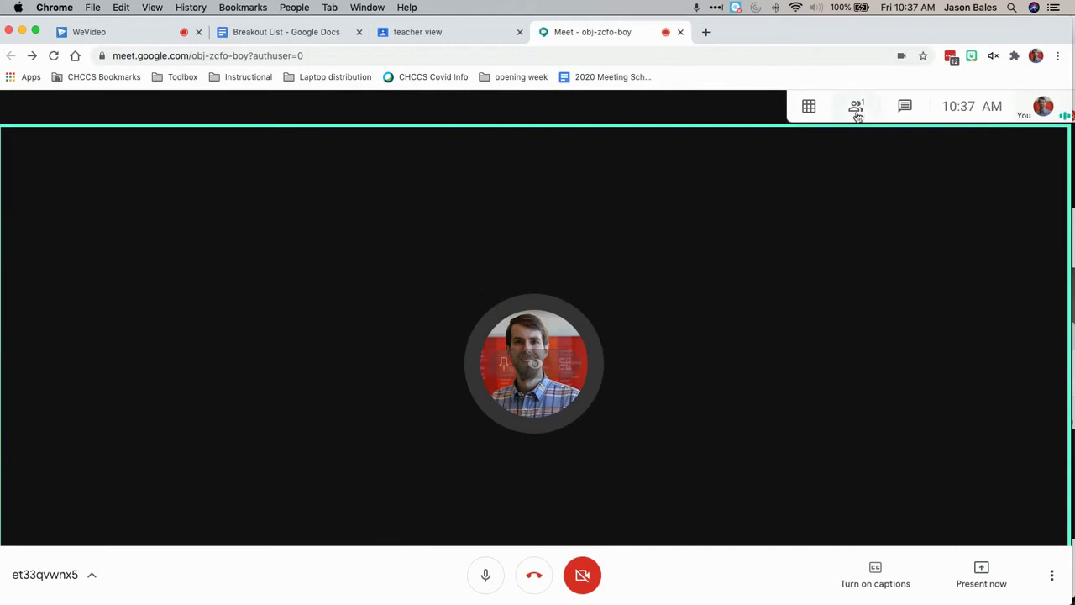
# Open the main meeting's chat with everyone, then switch to the Breakout List document
pyautogui.click(906, 110)
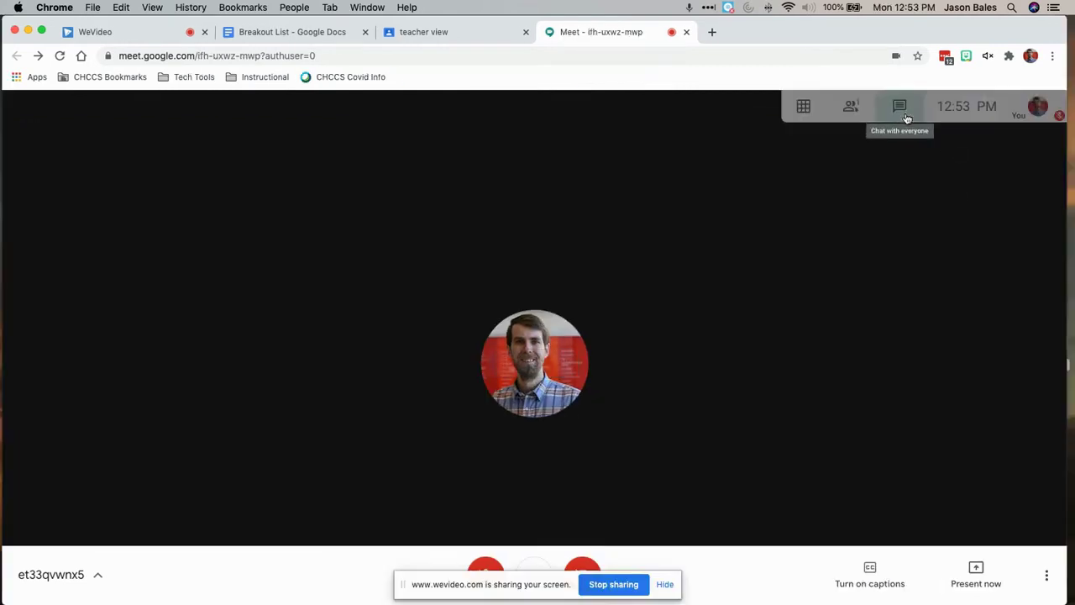
pyautogui.click(900, 106)
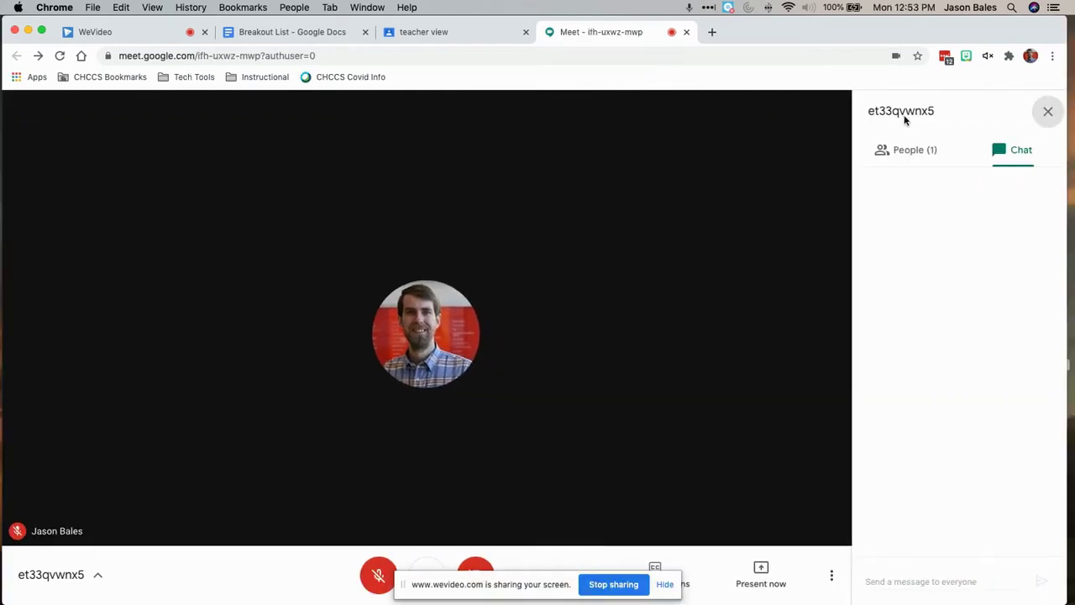
pyautogui.click(280, 33)
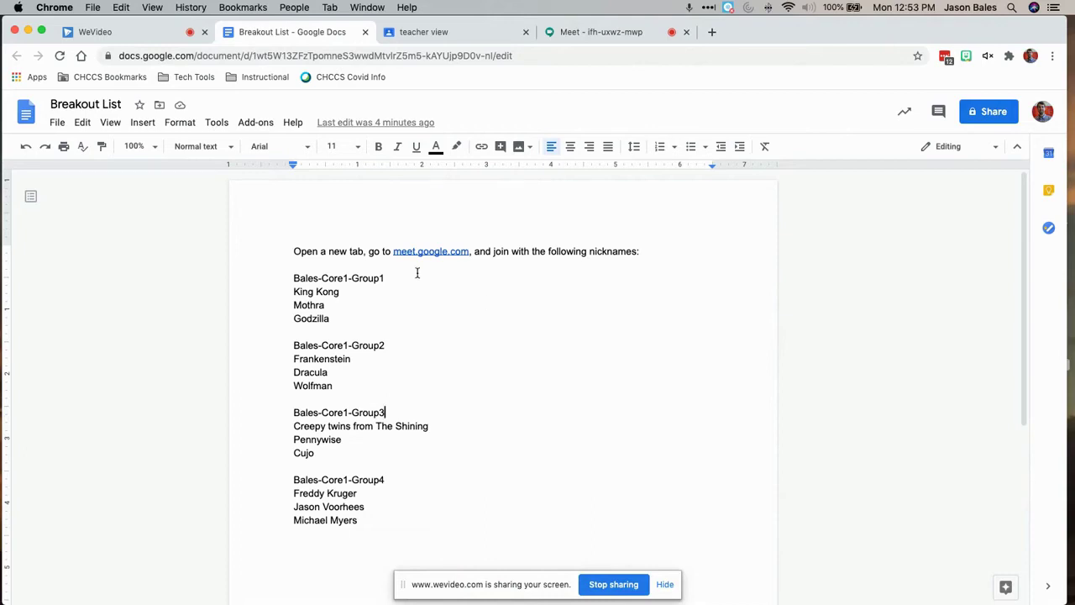
# Select the opening 'Open a new tab, go to meet.google.com…' line in Breakout List
pyautogui.moveTo(293, 251); pyautogui.dragTo(687, 252)
pyautogui.press('super+c')
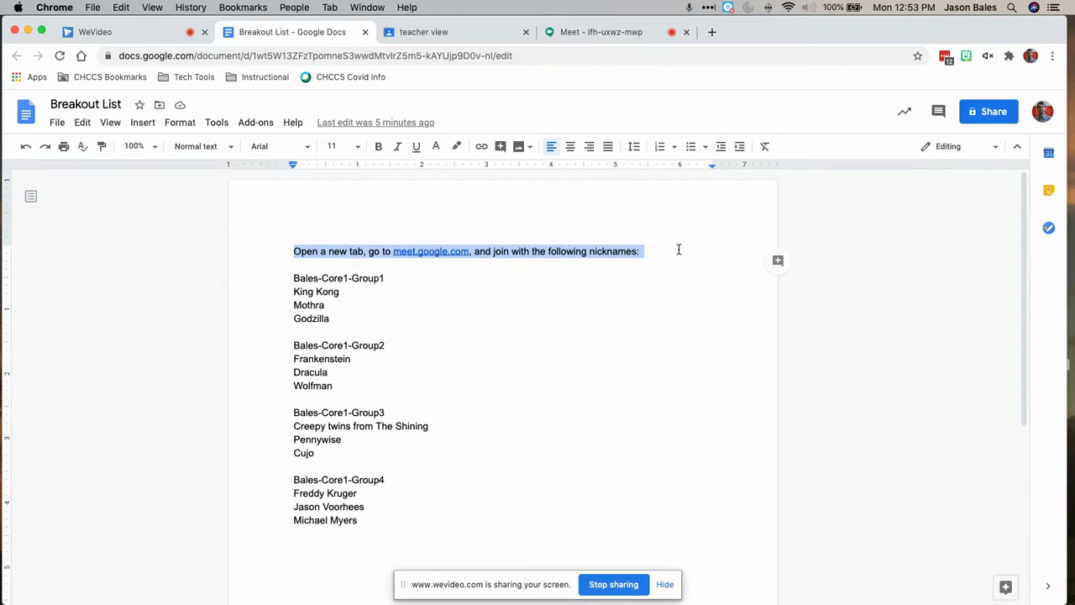
# Send the meet.google.com joining instruction line in the meeting chat
pyautogui.click(630, 34)
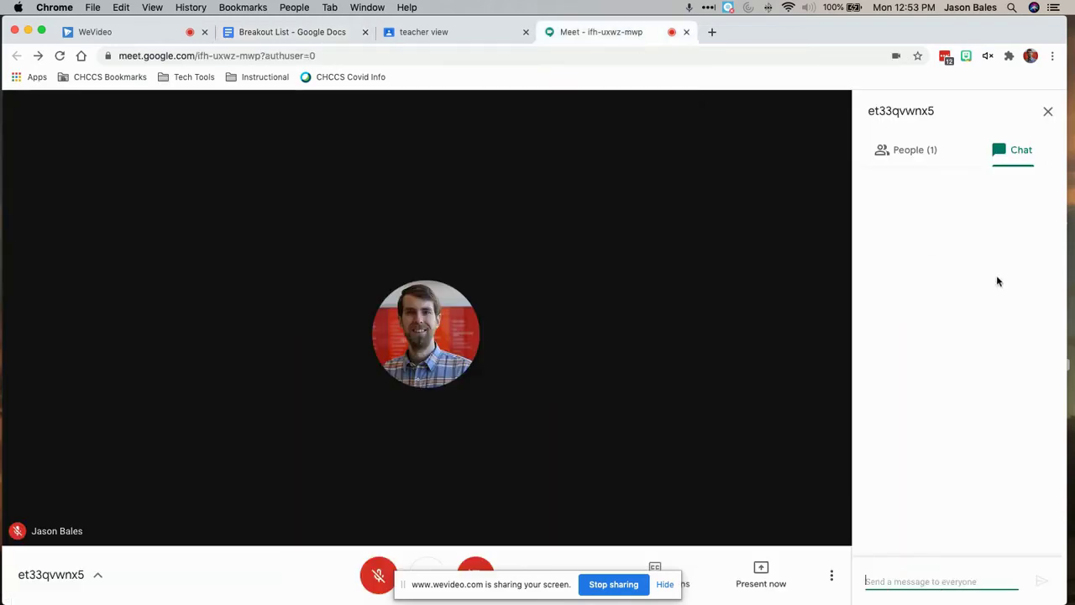
pyautogui.press('super+v')
pyautogui.press('Return')
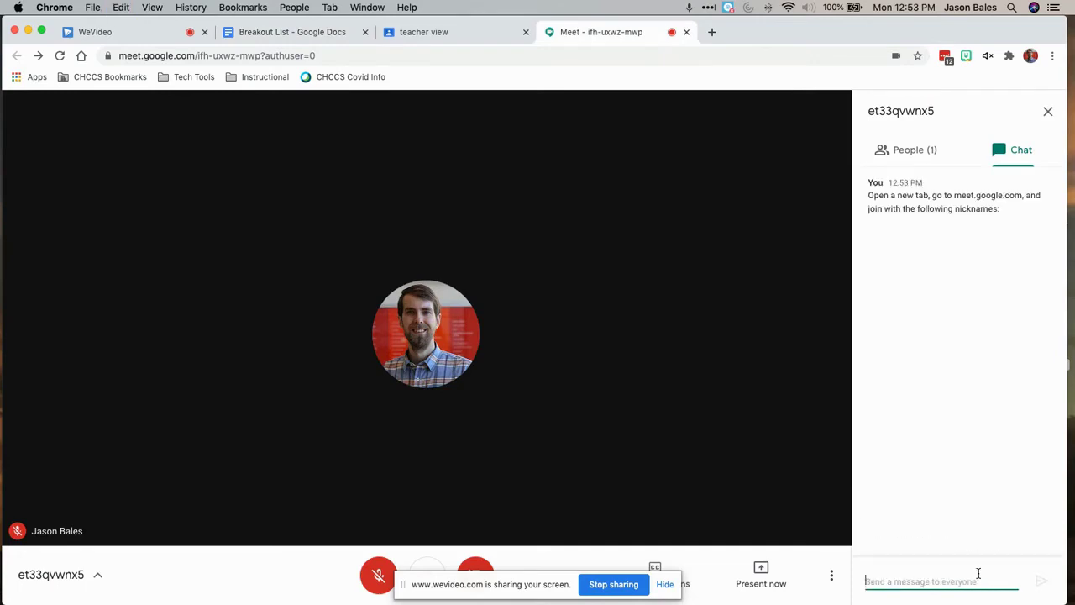
# Copy the Group1 nickname block from Breakout List and send it in the chat
pyautogui.click(262, 33)
pyautogui.moveTo(292, 277); pyautogui.dragTo(335, 319)
pyautogui.press('super+c')
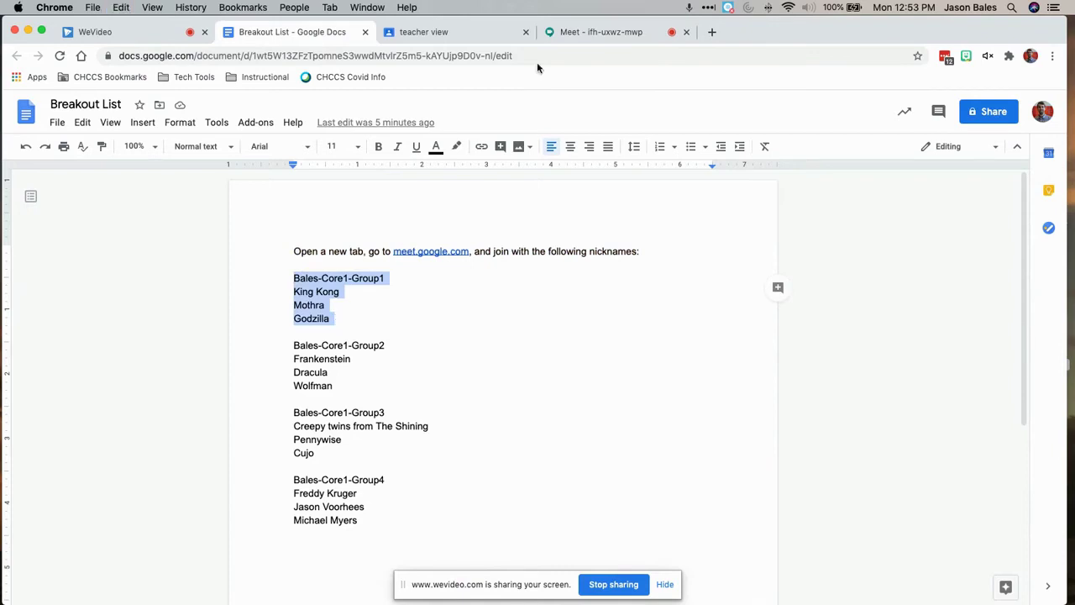
pyautogui.click(586, 33)
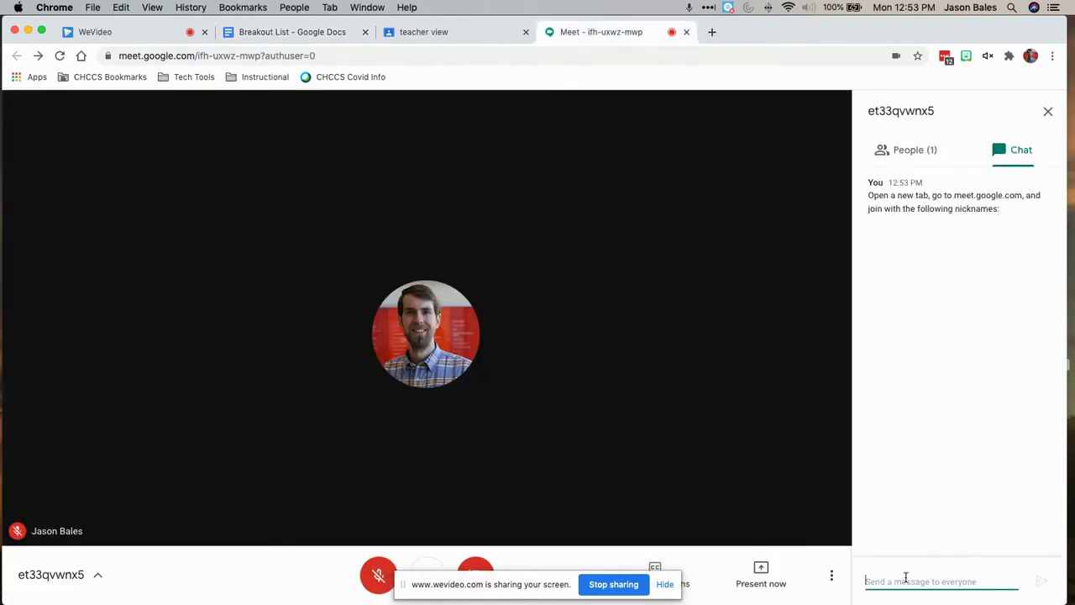
pyautogui.press('super+v')
pyautogui.press('Return')
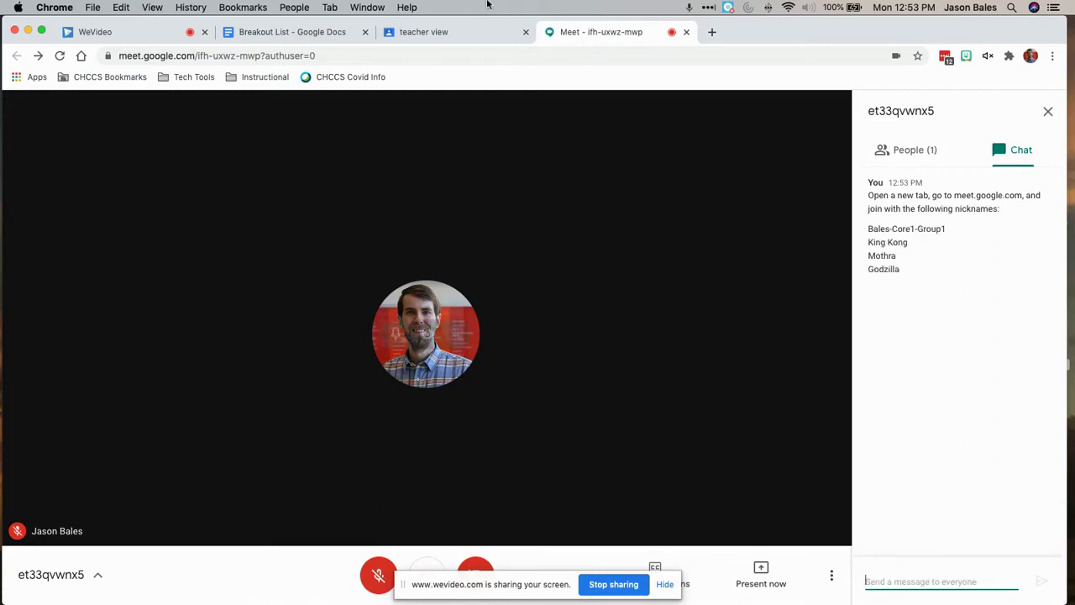
# Copy the Group2 nickname block and send it in the meeting chat
pyautogui.click(336, 34)
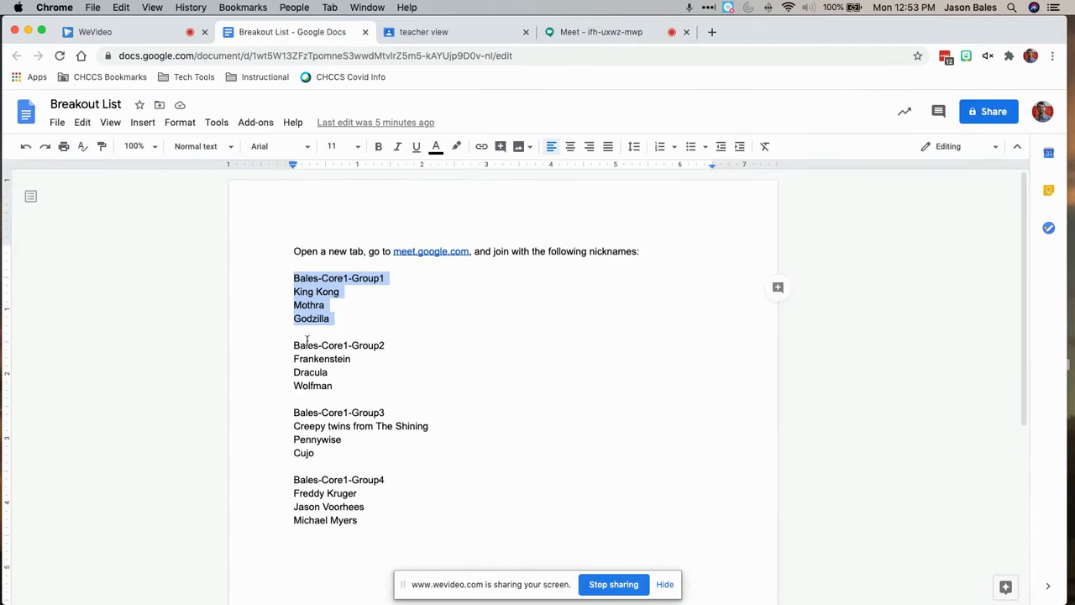
pyautogui.moveTo(294, 346); pyautogui.dragTo(366, 395)
pyautogui.press('super+c')
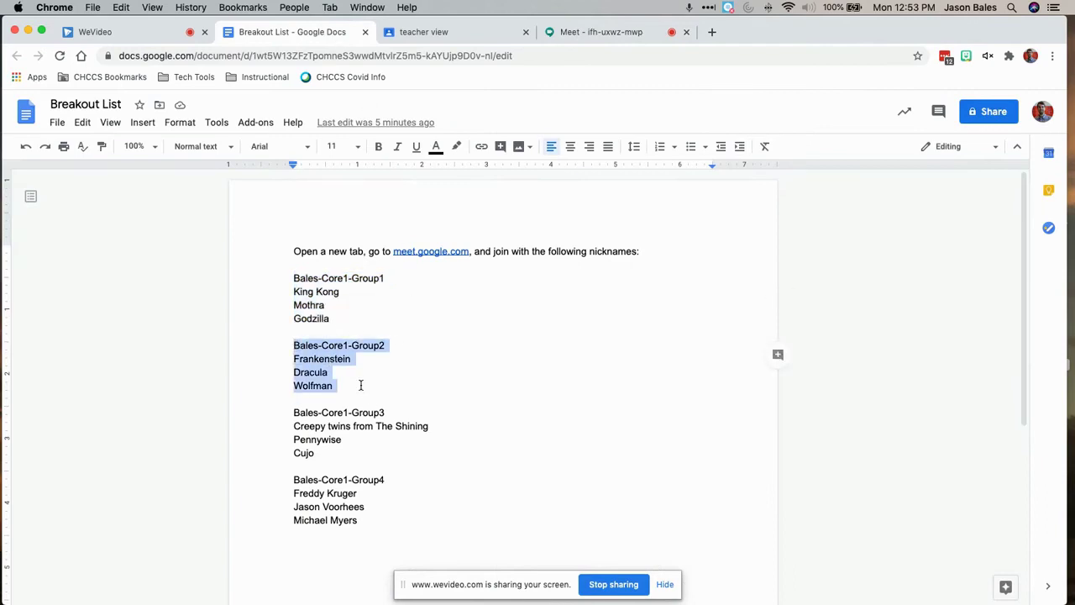
pyautogui.click(479, 36)
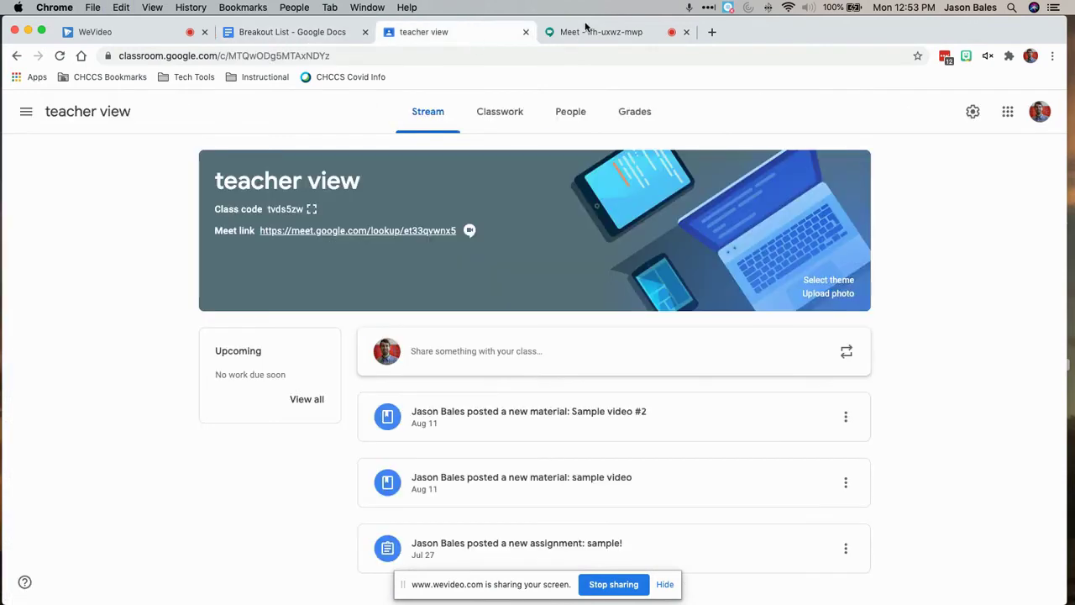
pyautogui.click(588, 33)
pyautogui.press('super+v')
pyautogui.press('Return')
# Copy the Group3 and Group4 nickname blocks and send them in the chat
pyautogui.click(244, 32)
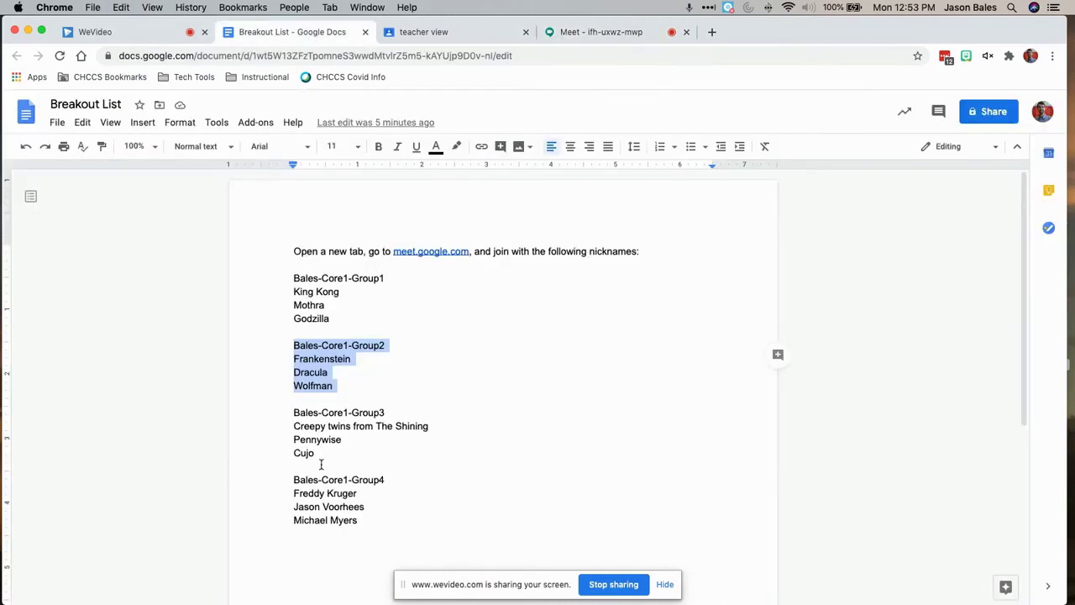
pyautogui.moveTo(292, 412); pyautogui.dragTo(391, 533)
pyautogui.press('super+c')
pyautogui.click(586, 34)
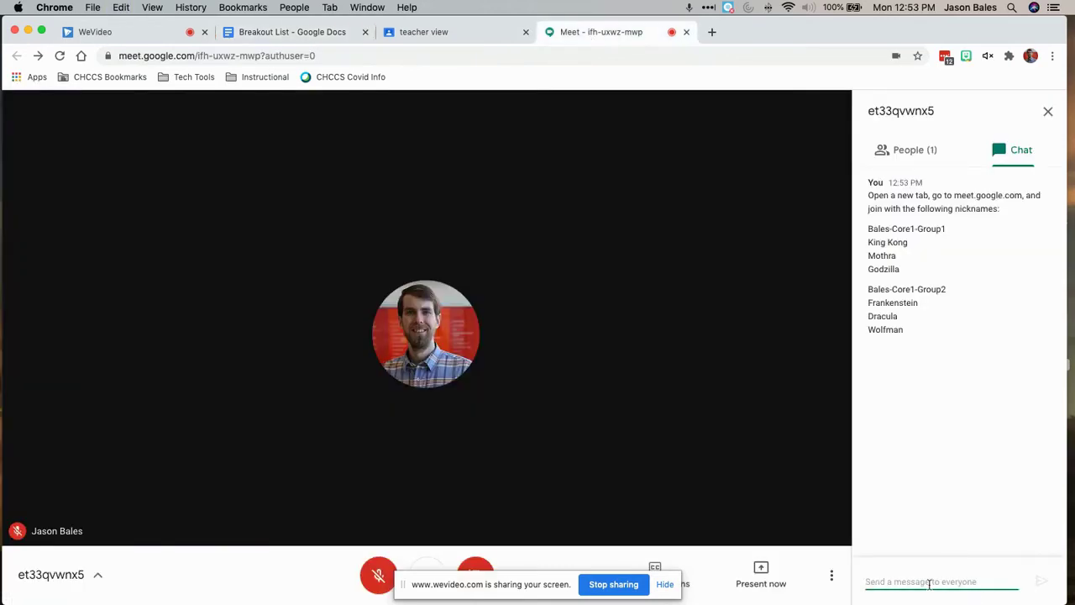
pyautogui.press('super+v')
pyautogui.press('Return')
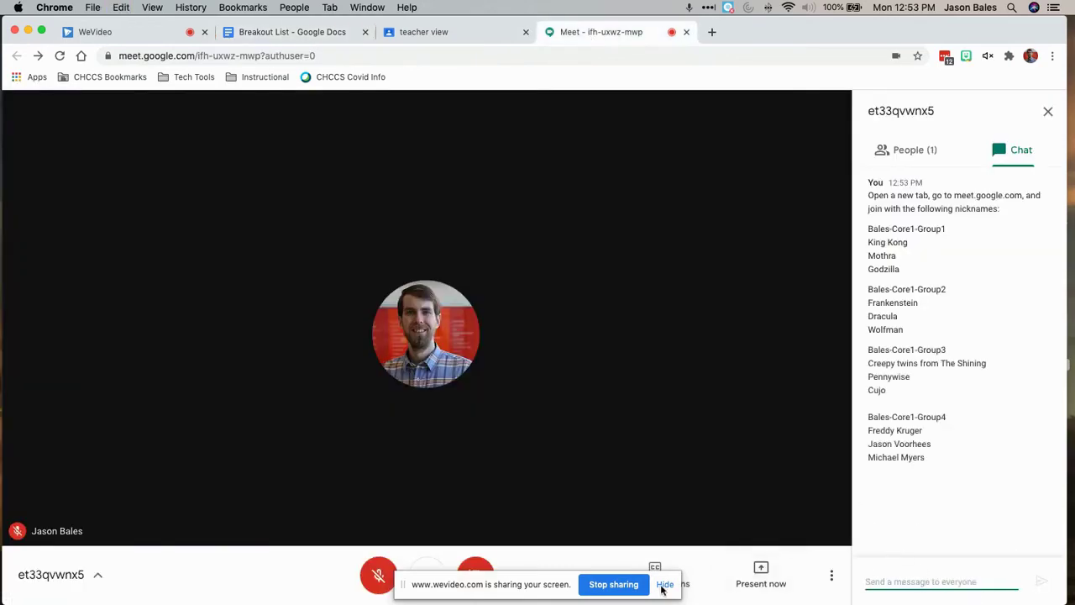
pyautogui.click(664, 584)
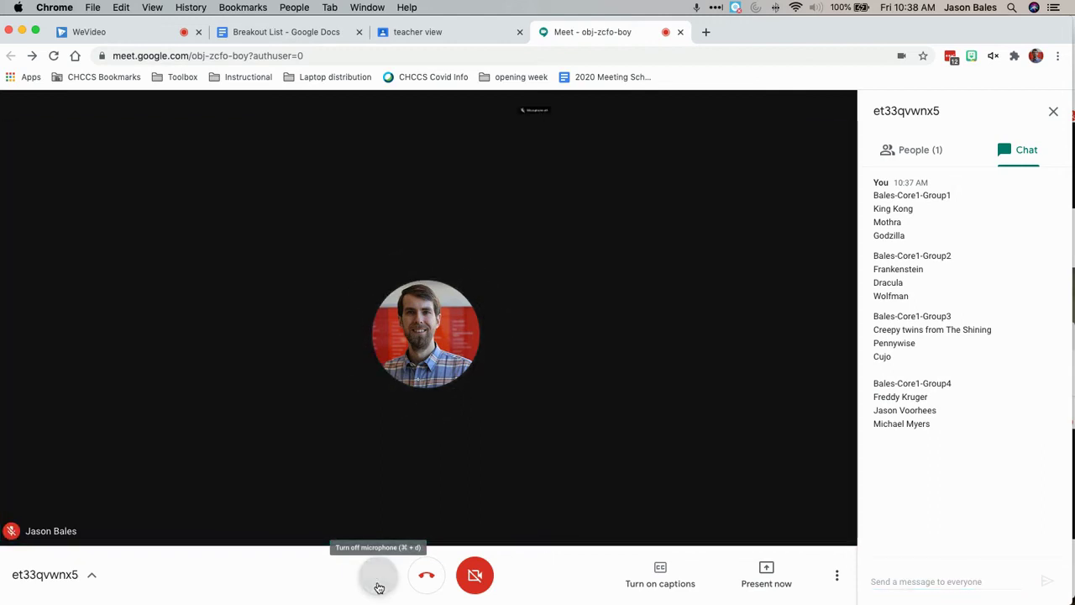
# Mute the main class meeting's microphone and minimize its window
pyautogui.click(378, 586)
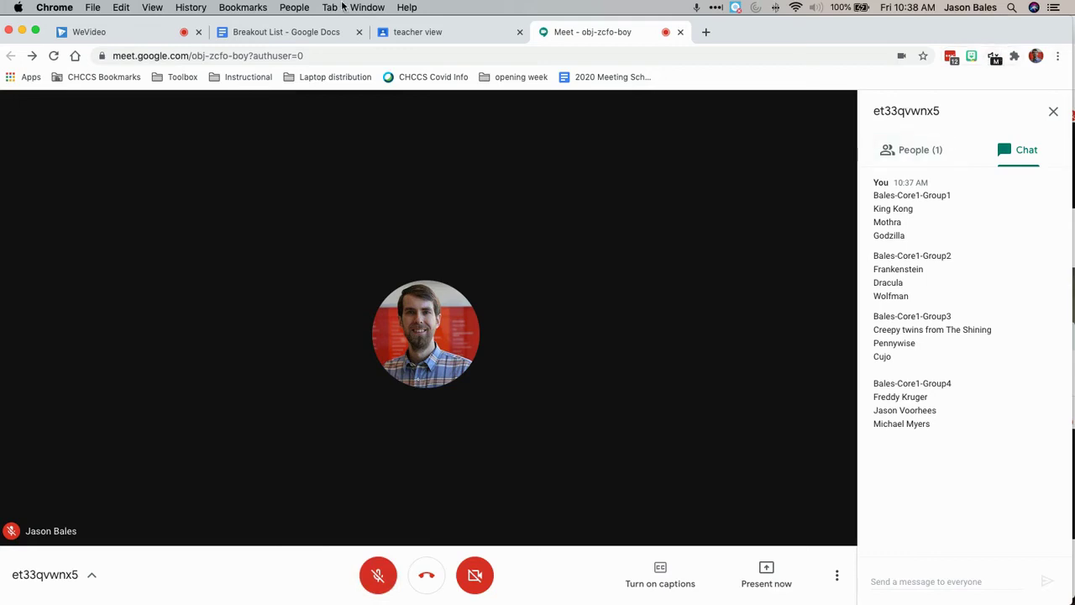
pyautogui.click(21, 32)
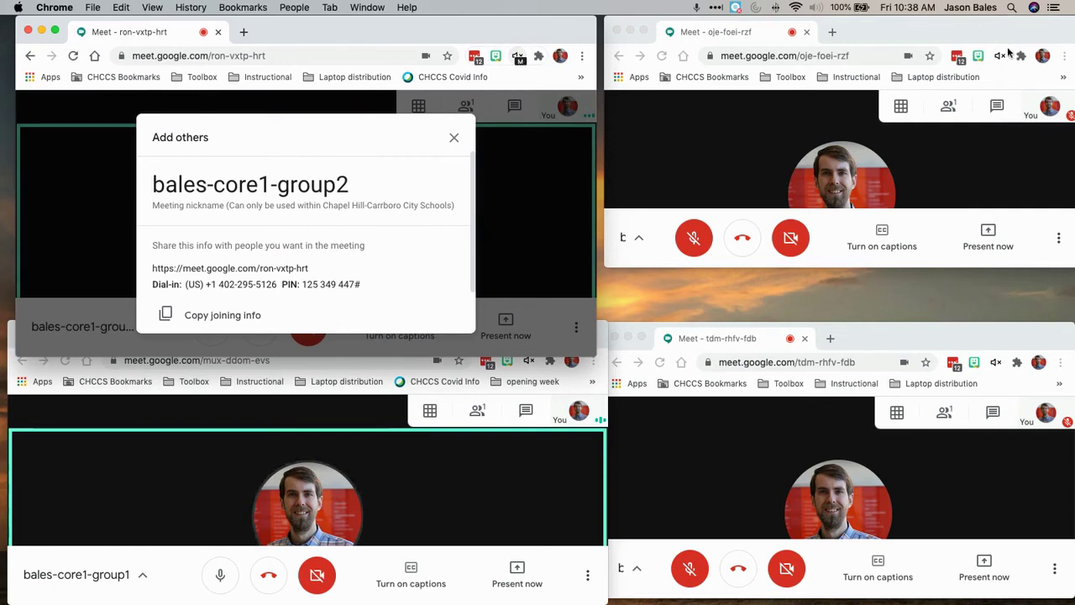
# Cycle through the group3, group4, group1 and group2 windows, shrink group2 to its tile, and dismiss its joining details
pyautogui.click(1016, 164)
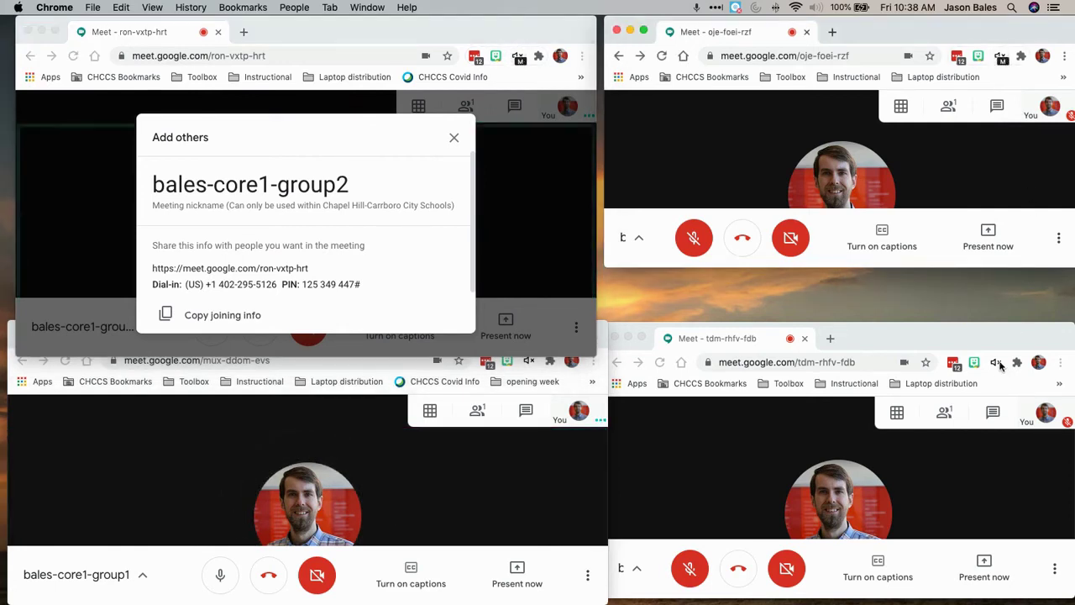
pyautogui.click(1000, 366)
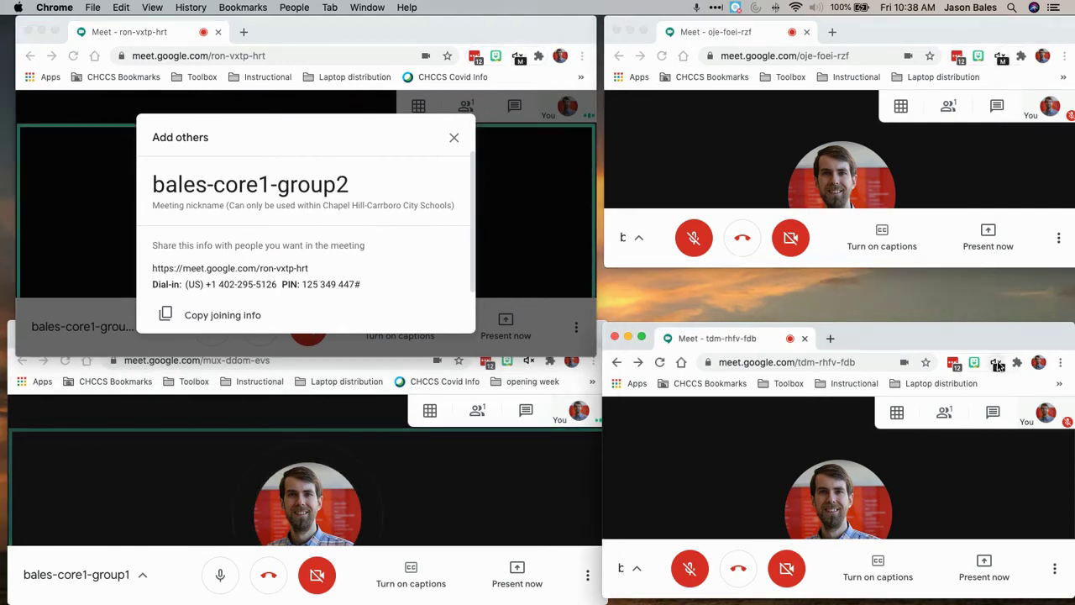
pyautogui.click(530, 363)
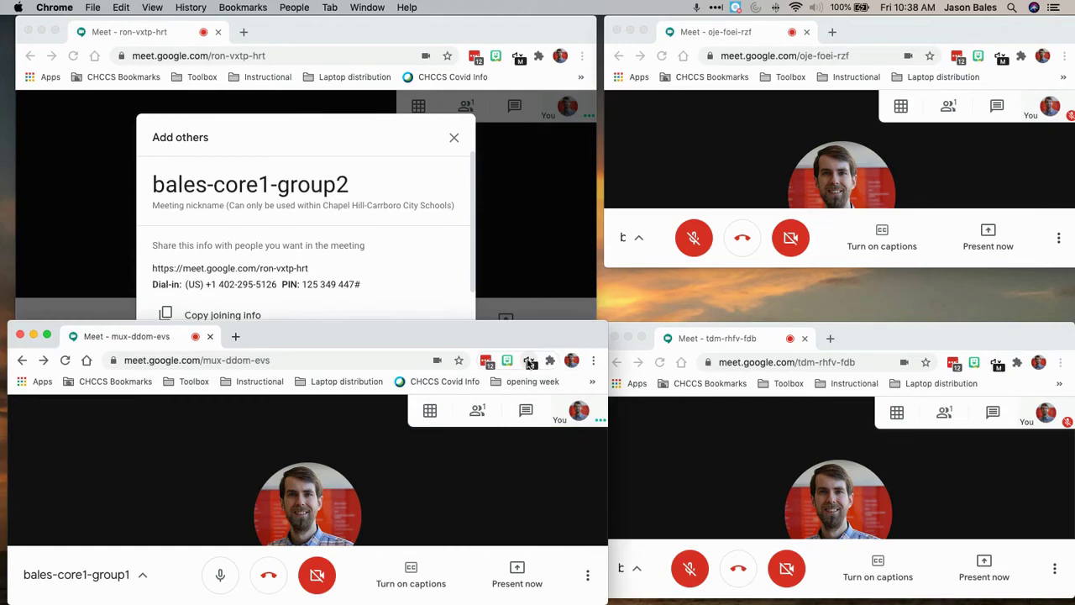
pyautogui.click(593, 315)
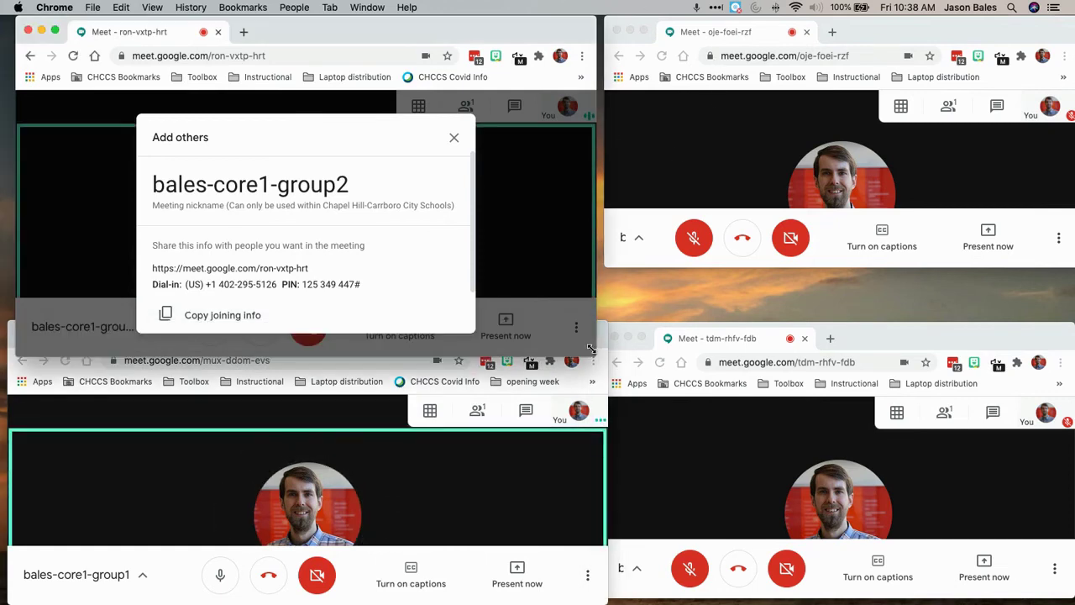
pyautogui.moveTo(592, 348); pyautogui.dragTo(600, 313)
pyautogui.click(217, 283)
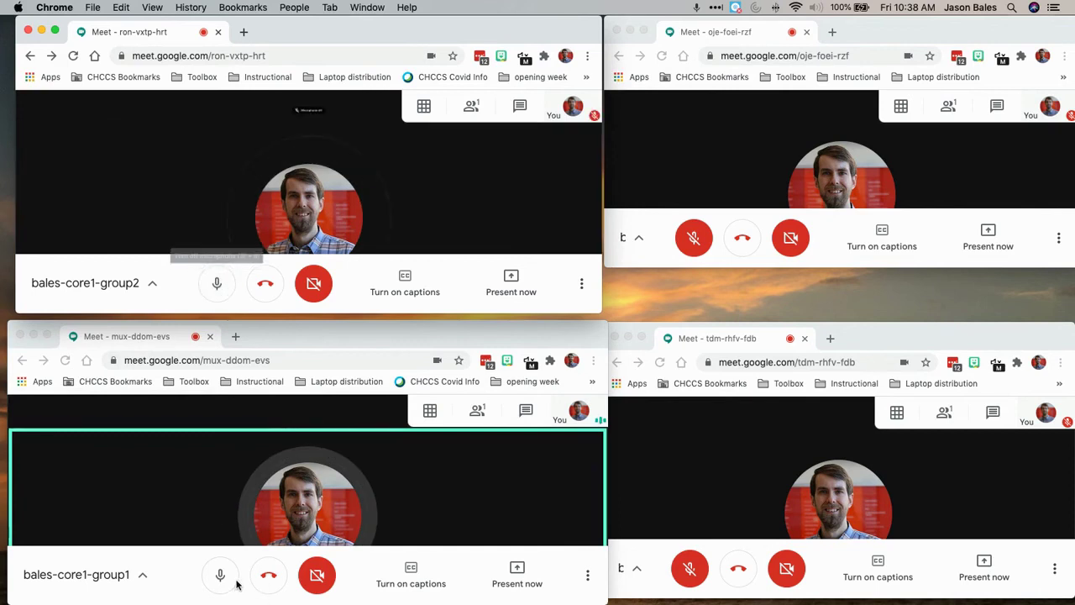
# Mute the microphones in the group1 and group2 rooms and silence the group2 tab's audio
pyautogui.press('super+d')
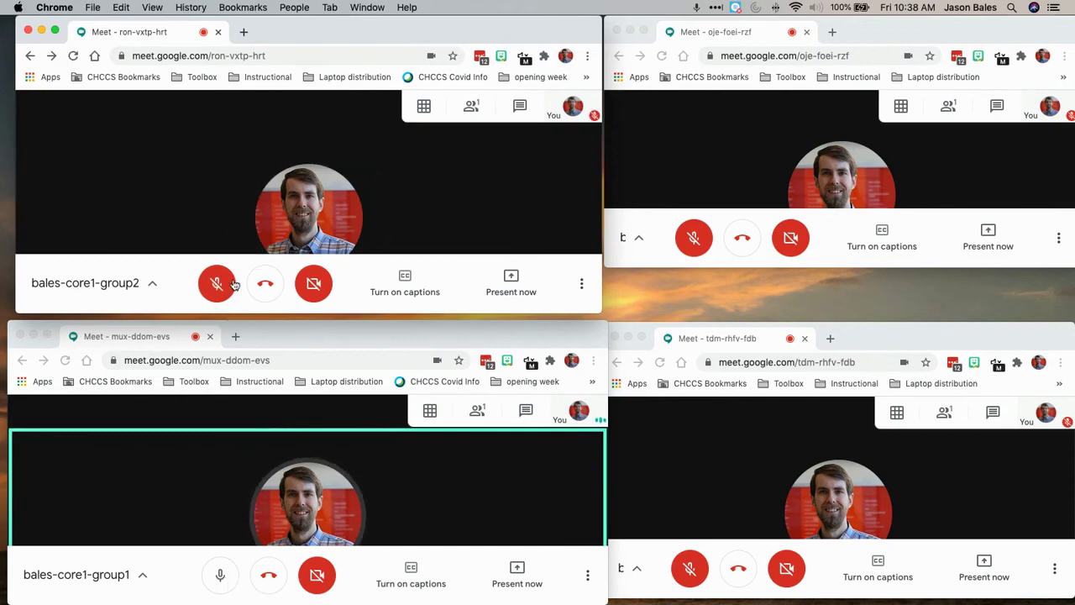
pyautogui.press('super+d')
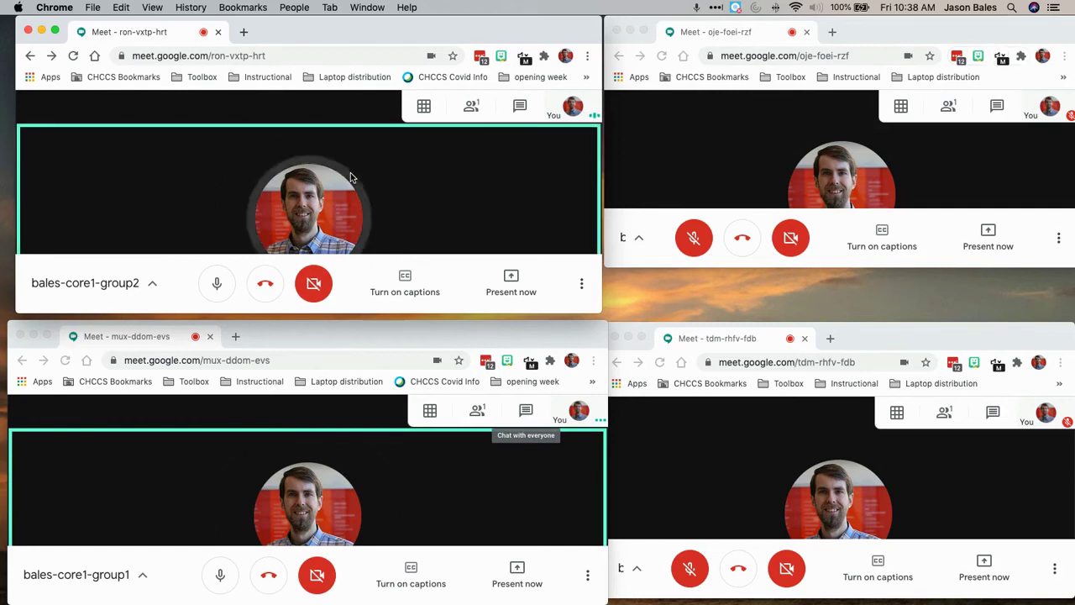
pyautogui.click(220, 580)
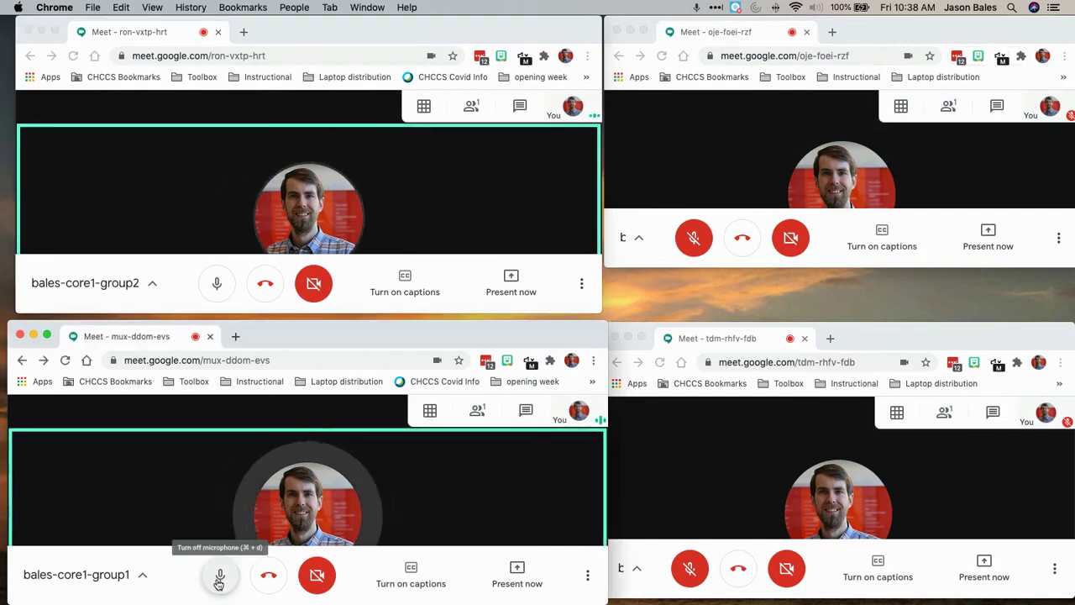
pyautogui.click(219, 578)
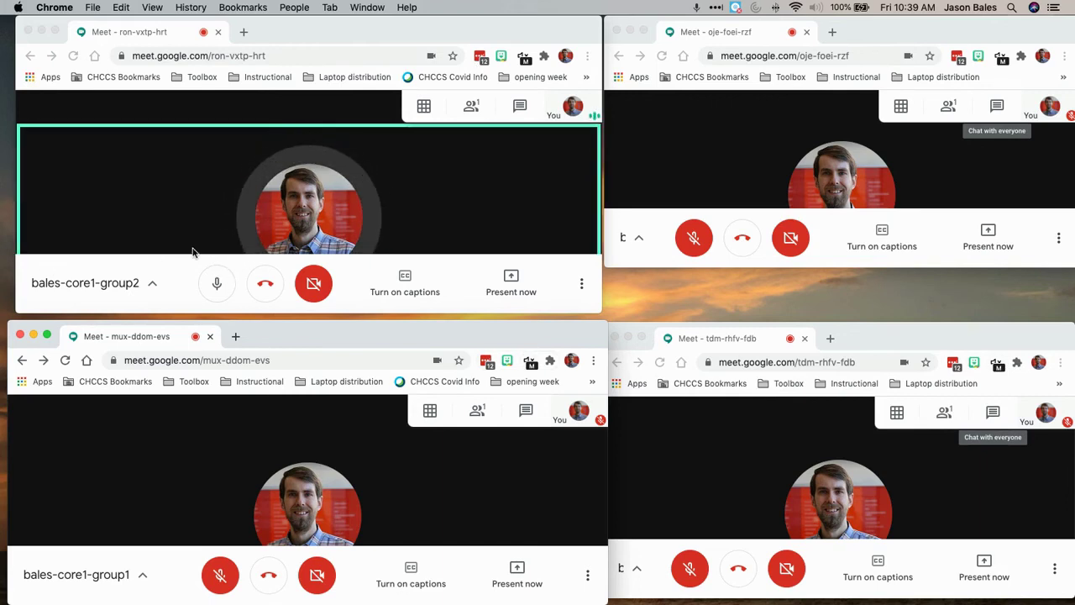
pyautogui.click(523, 57)
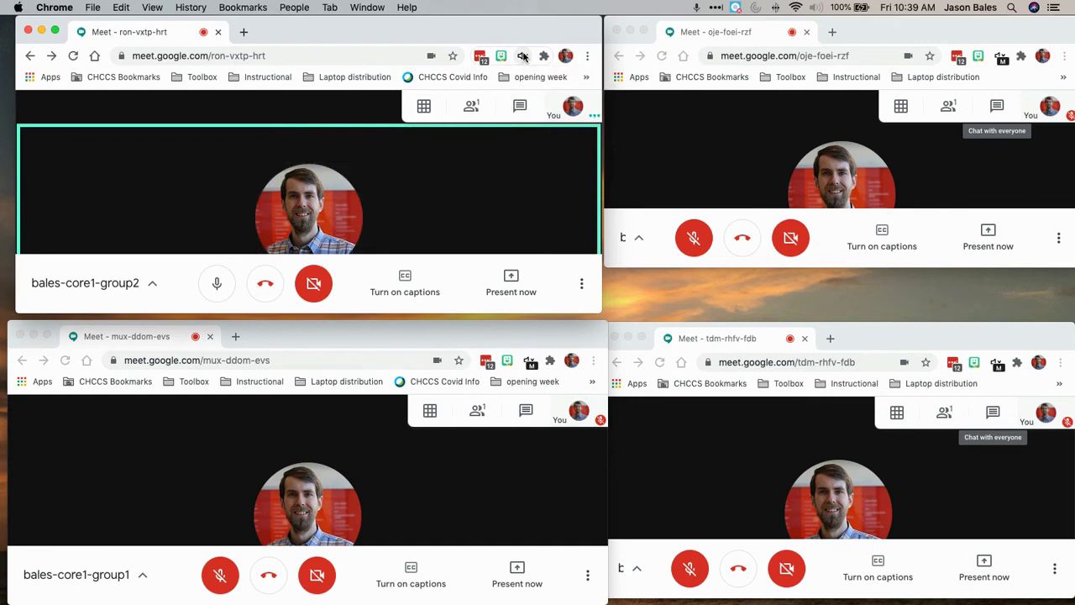
pyautogui.click(216, 286)
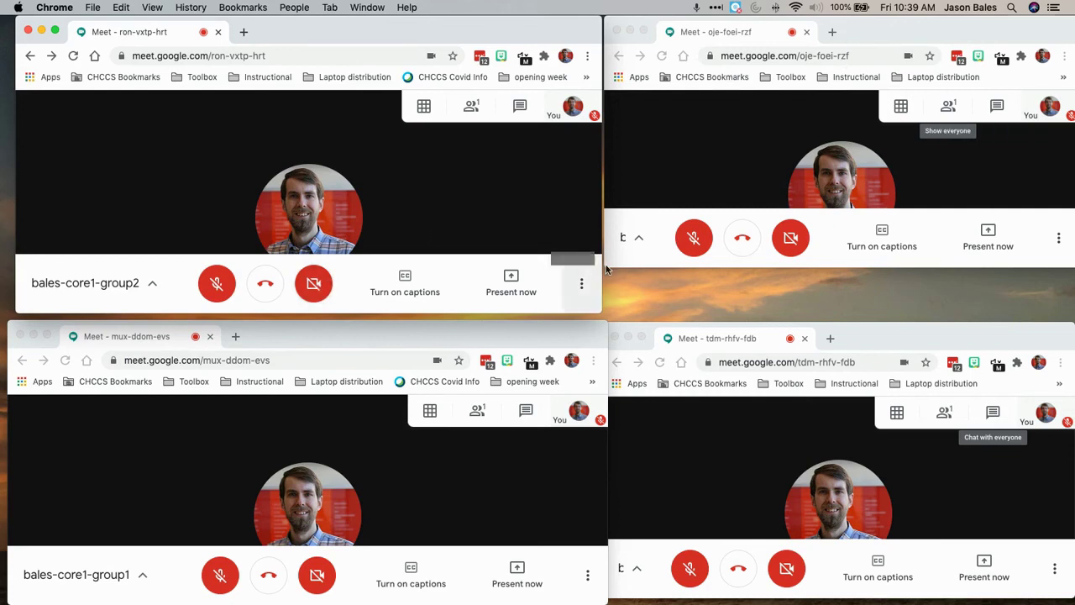
pyautogui.click(724, 238)
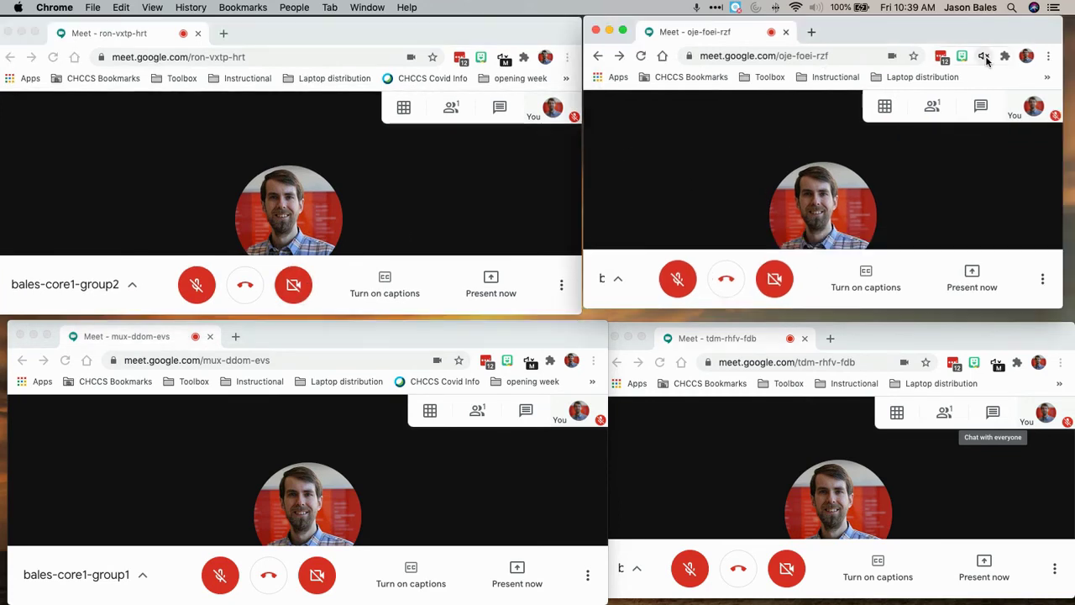
pyautogui.click(677, 278)
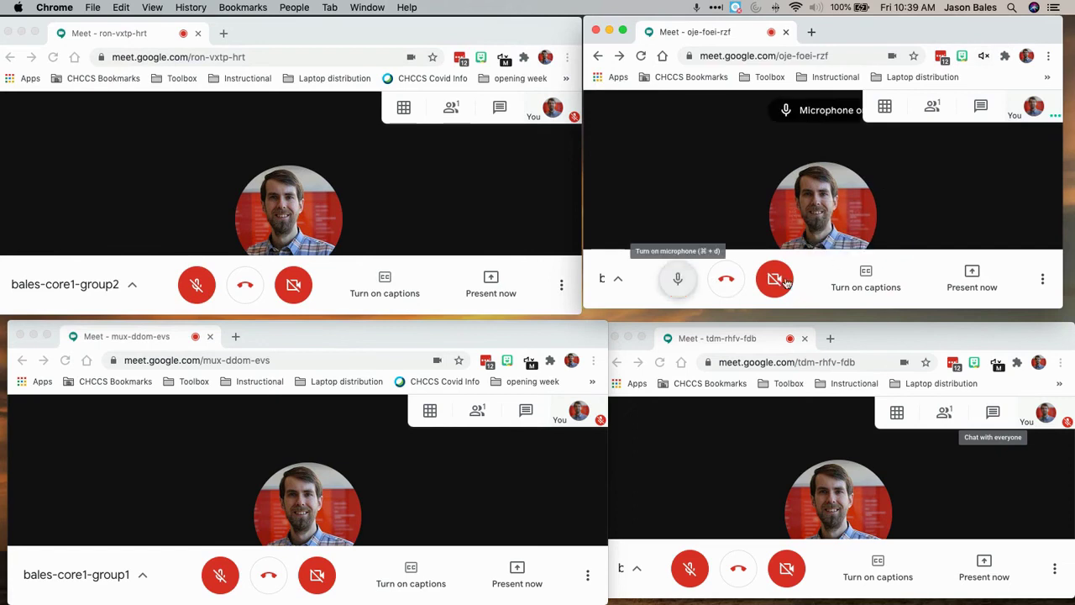
pyautogui.click(777, 281)
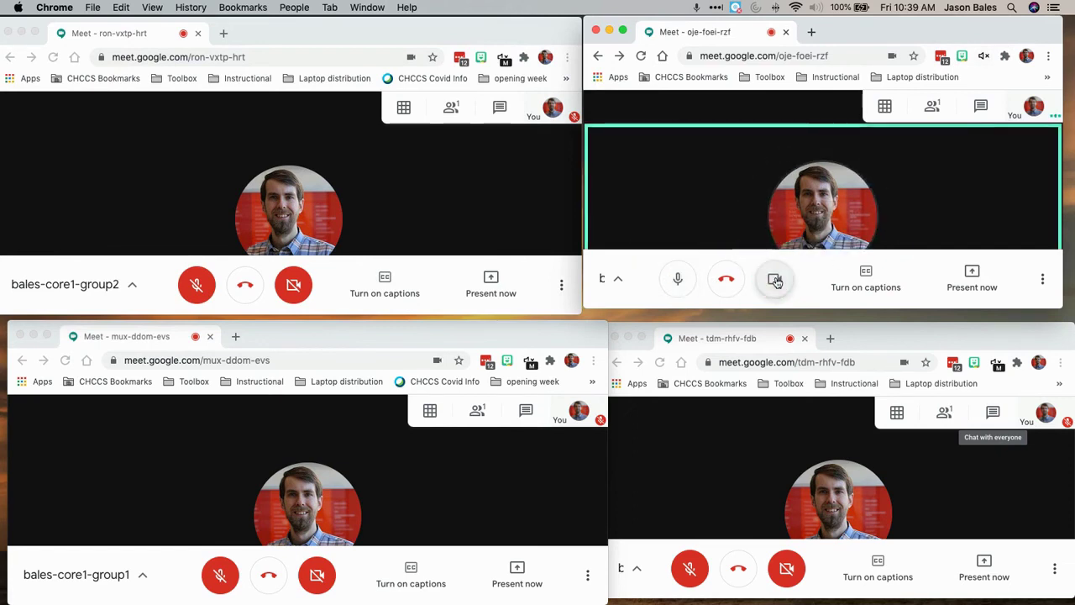
pyautogui.click(774, 281)
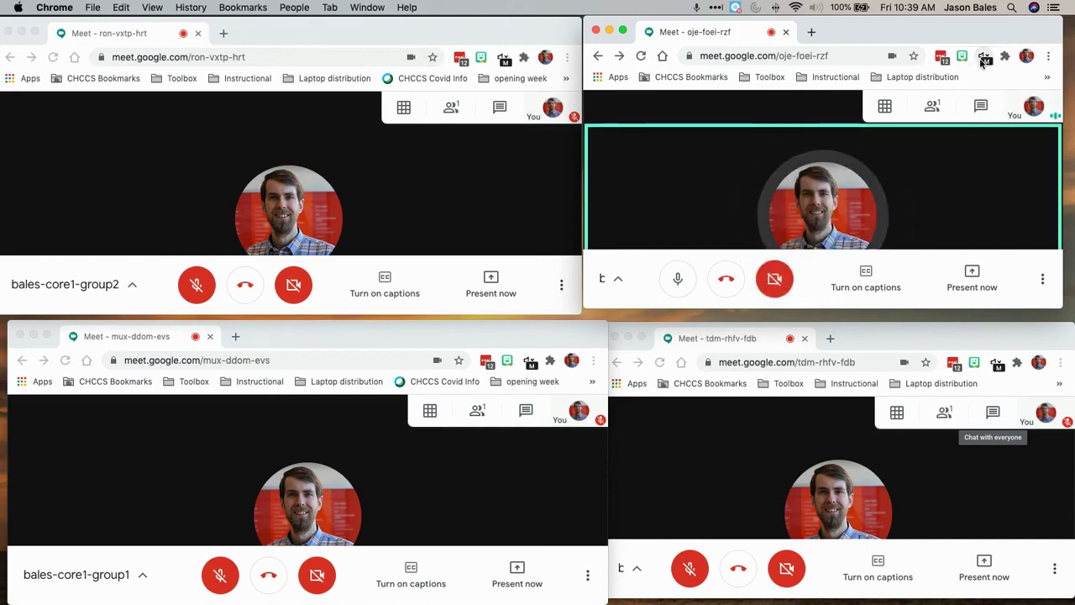
pyautogui.click(674, 282)
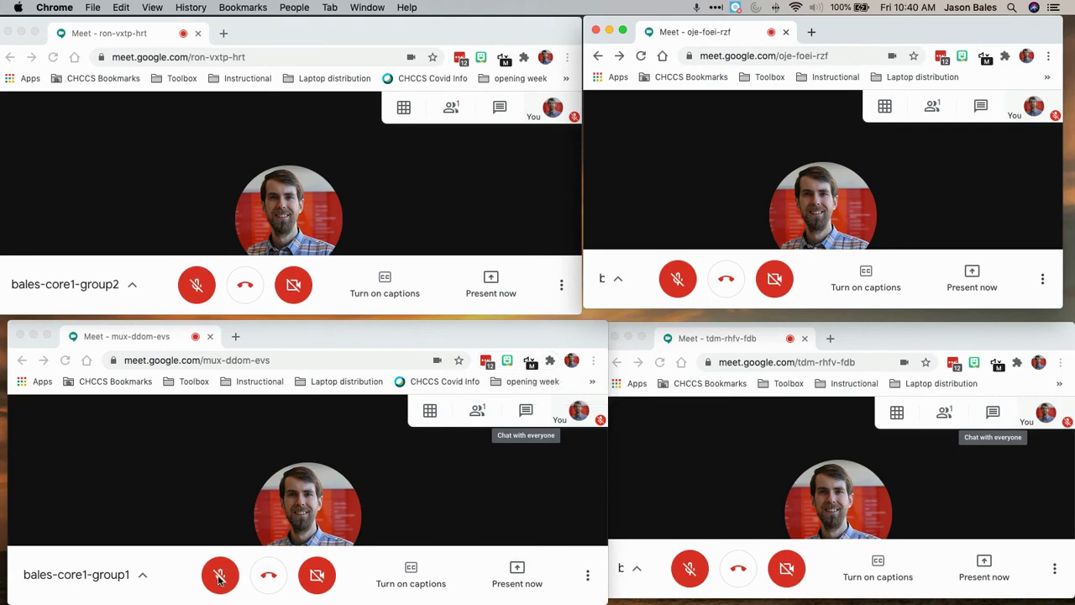
pyautogui.click(192, 288)
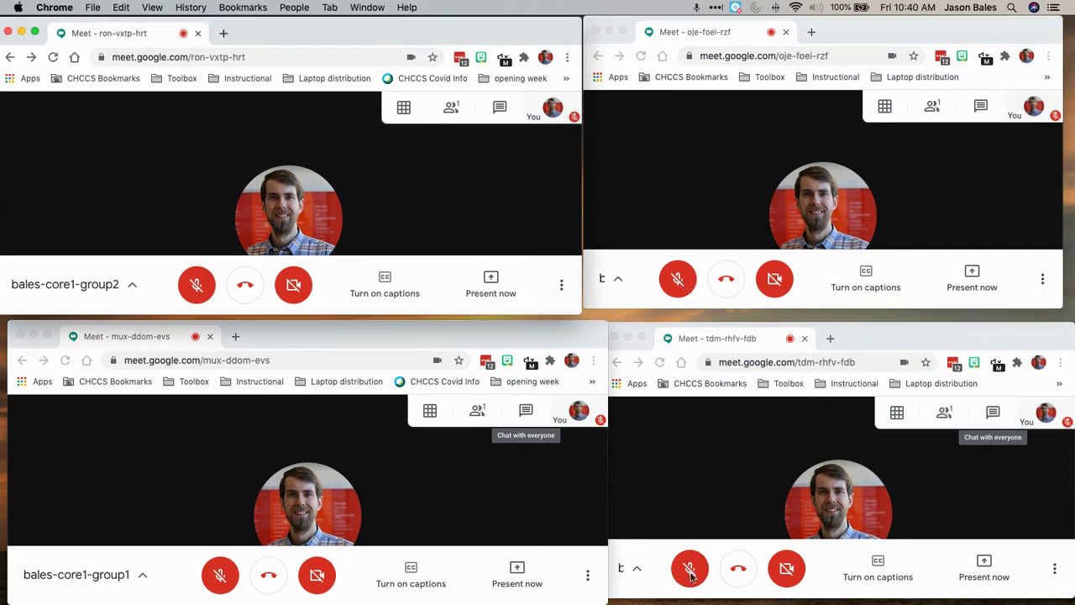
pyautogui.click(220, 575)
pyautogui.click(678, 278)
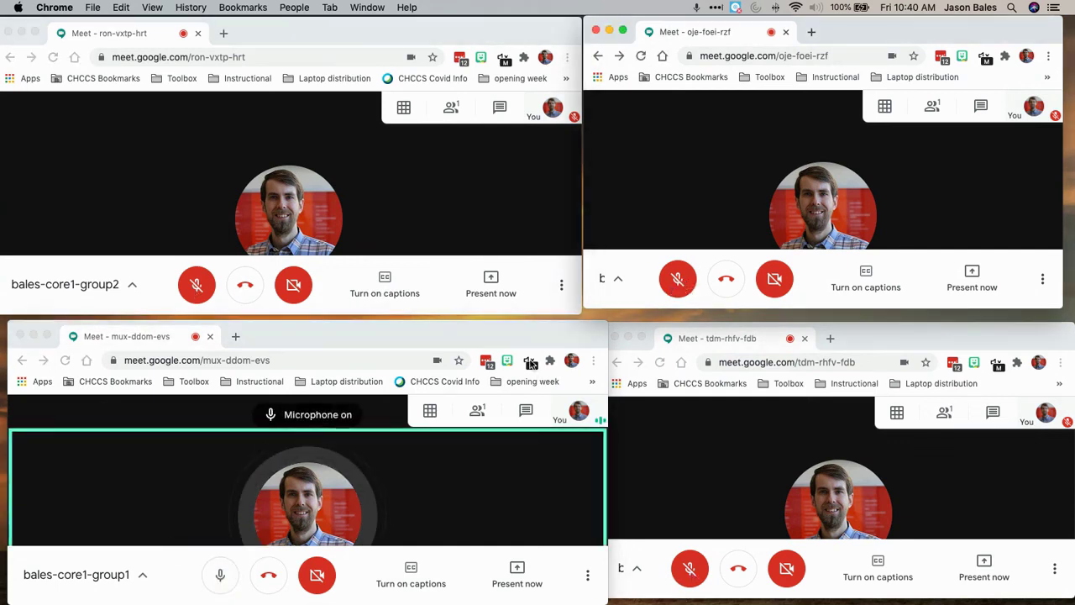
pyautogui.click(196, 284)
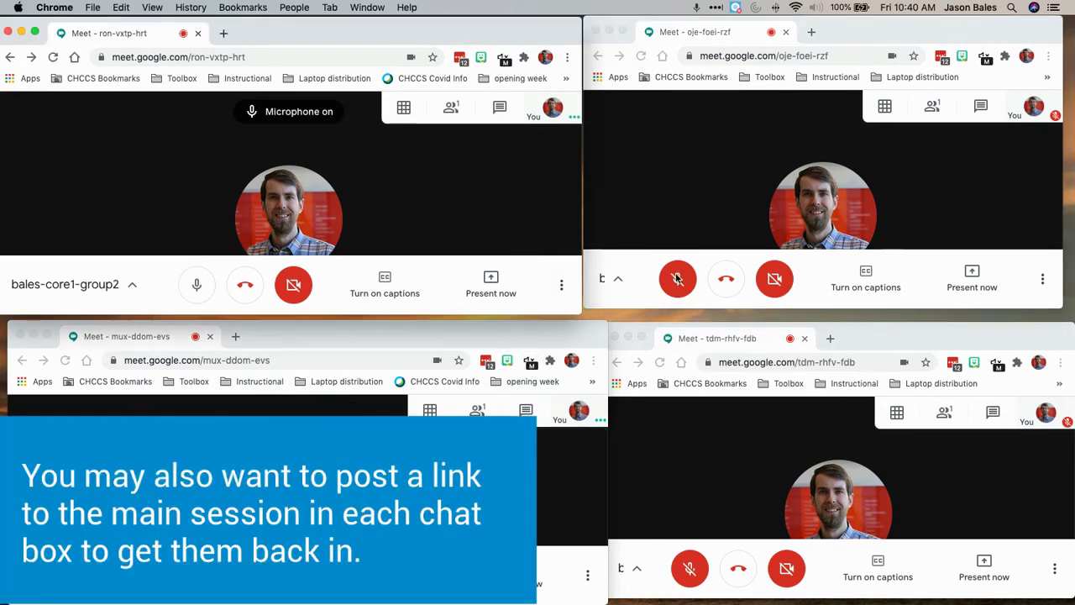
pyautogui.click(678, 278)
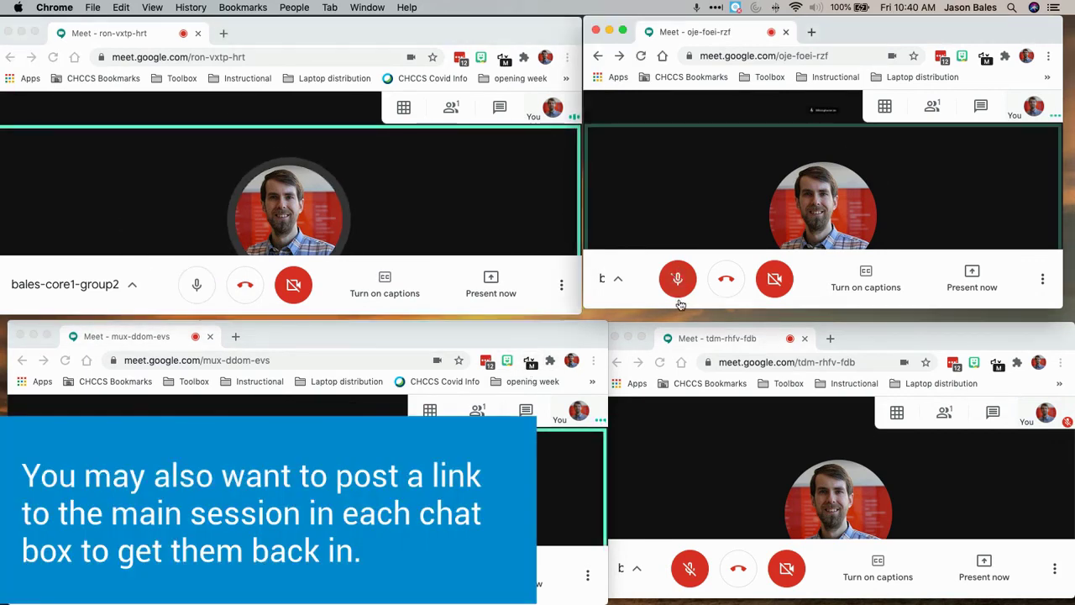
pyautogui.click(678, 278)
pyautogui.click(690, 569)
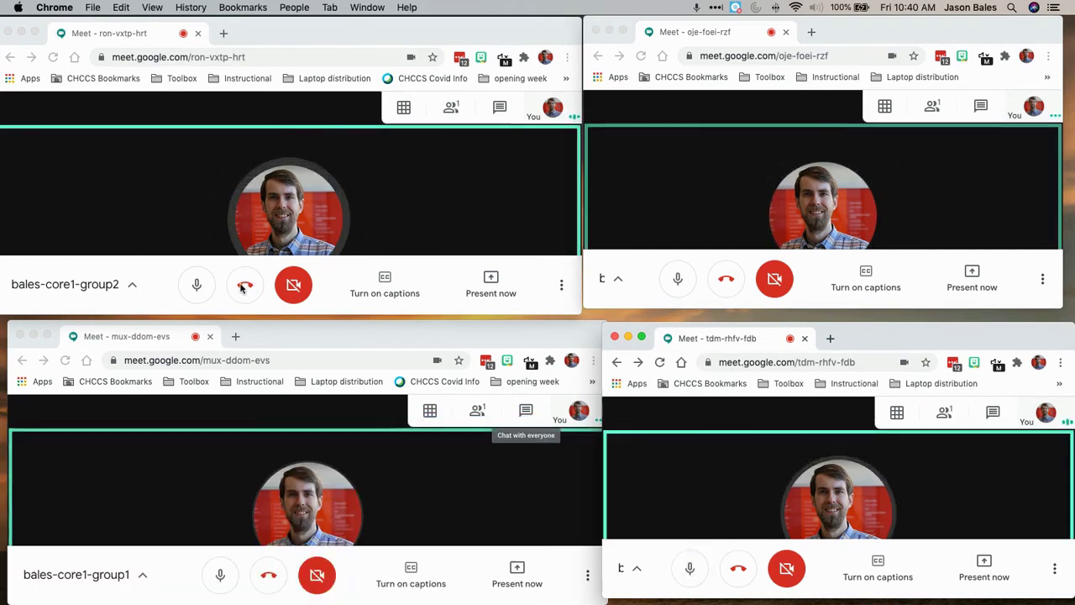
pyautogui.hotkey('ctrl', 'Up')
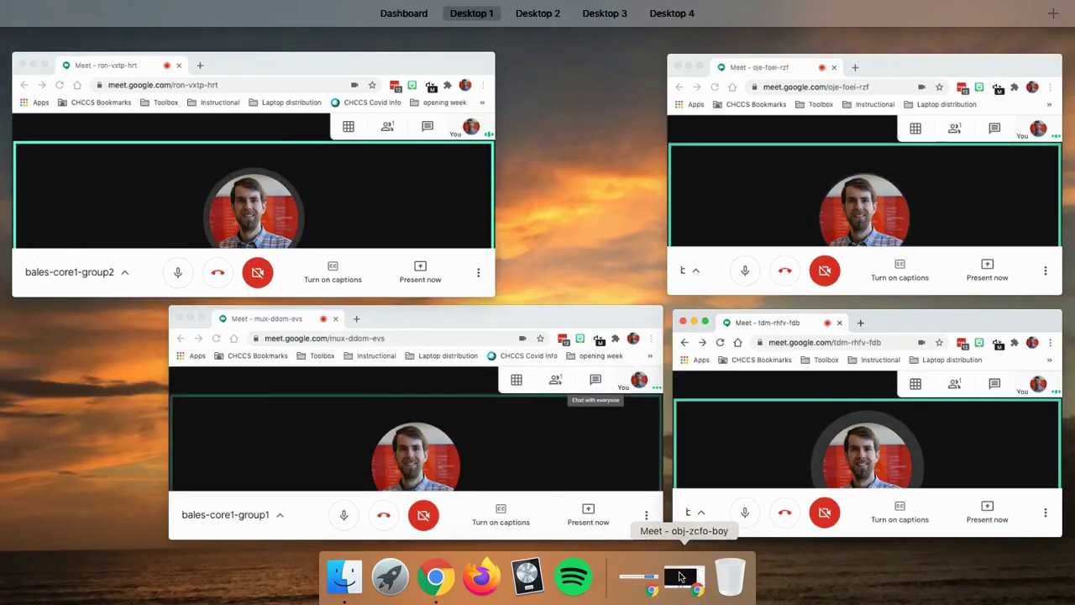
pyautogui.click(681, 576)
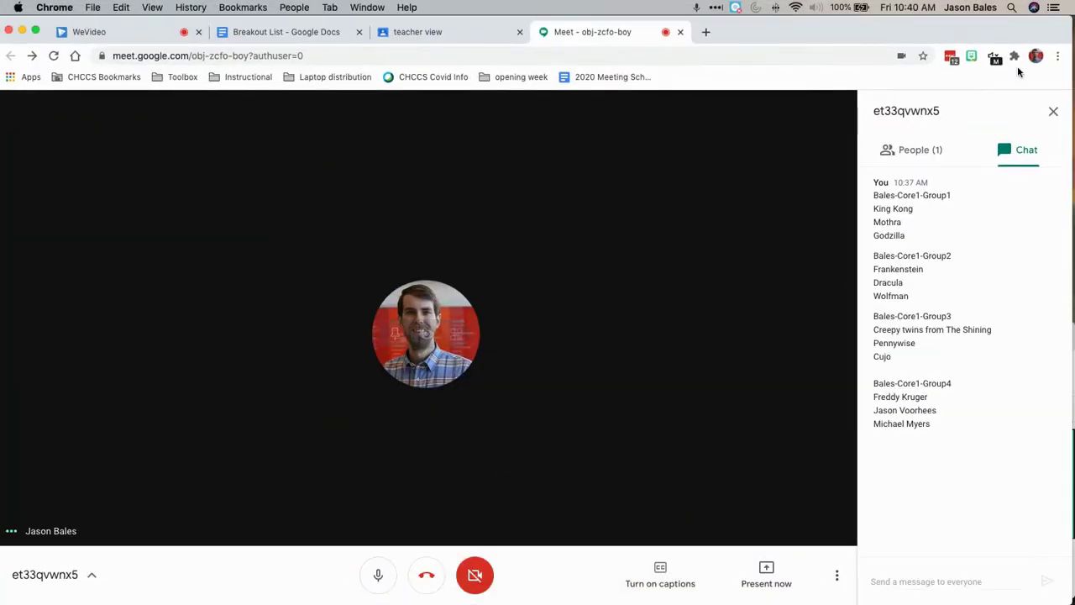
pyautogui.click(994, 59)
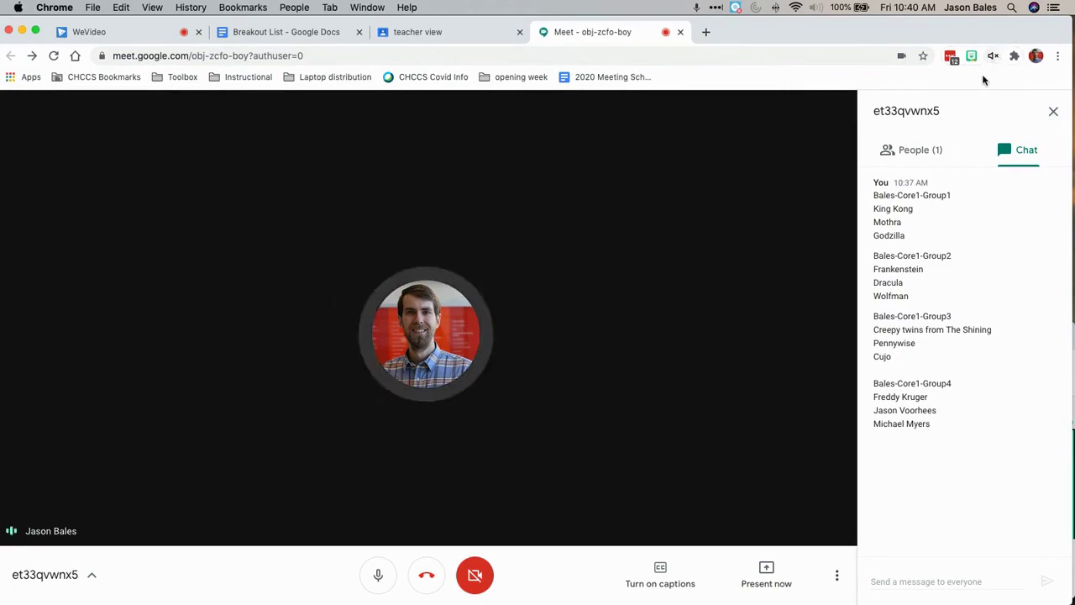
pyautogui.hotkey('ctrl', 'Up')
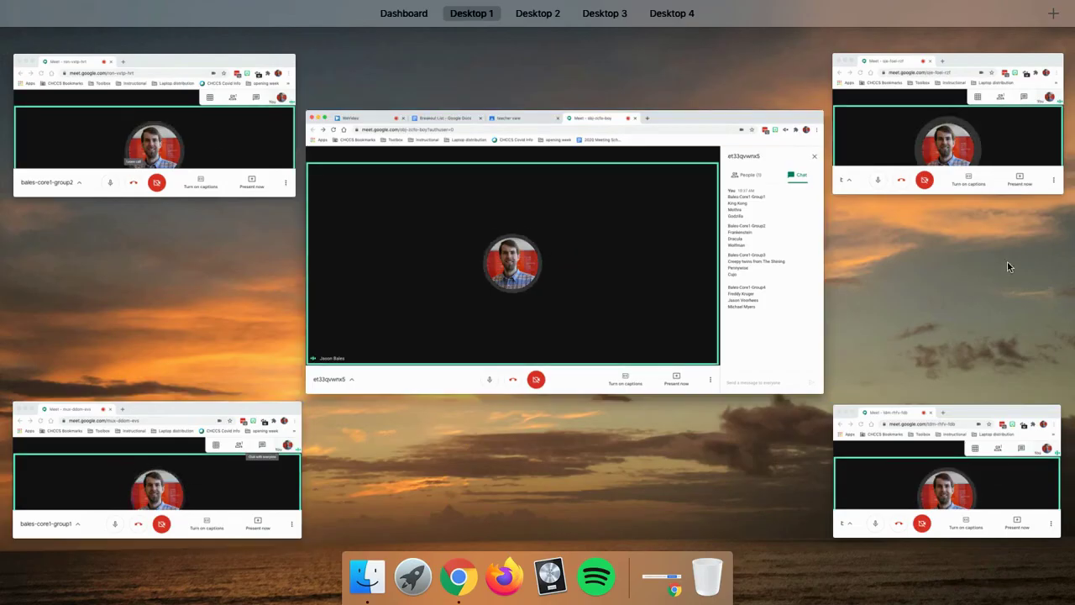
pyautogui.click(153, 126)
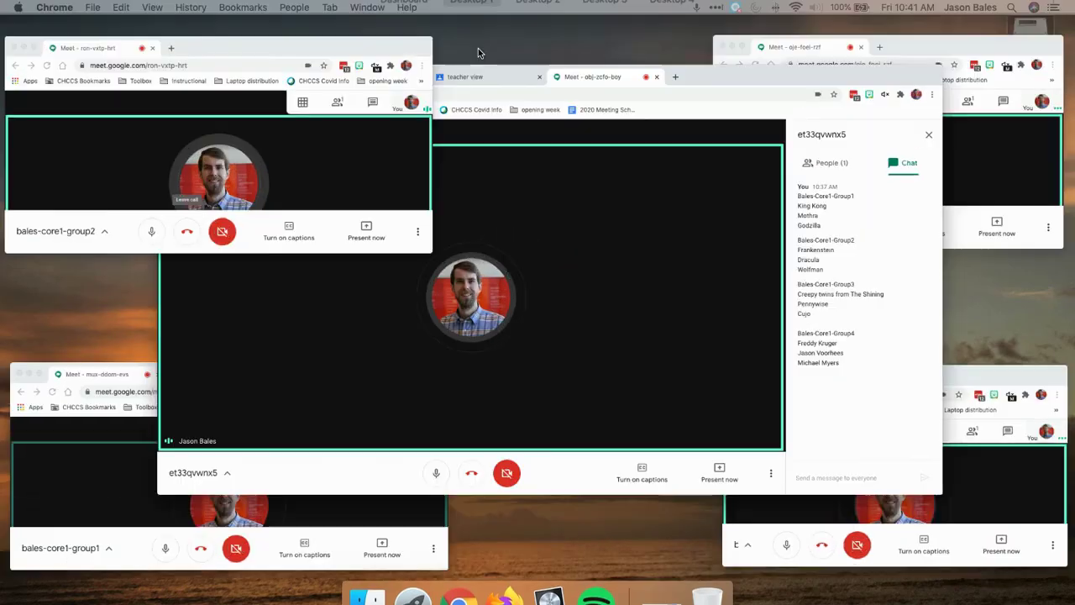
pyautogui.click(720, 465)
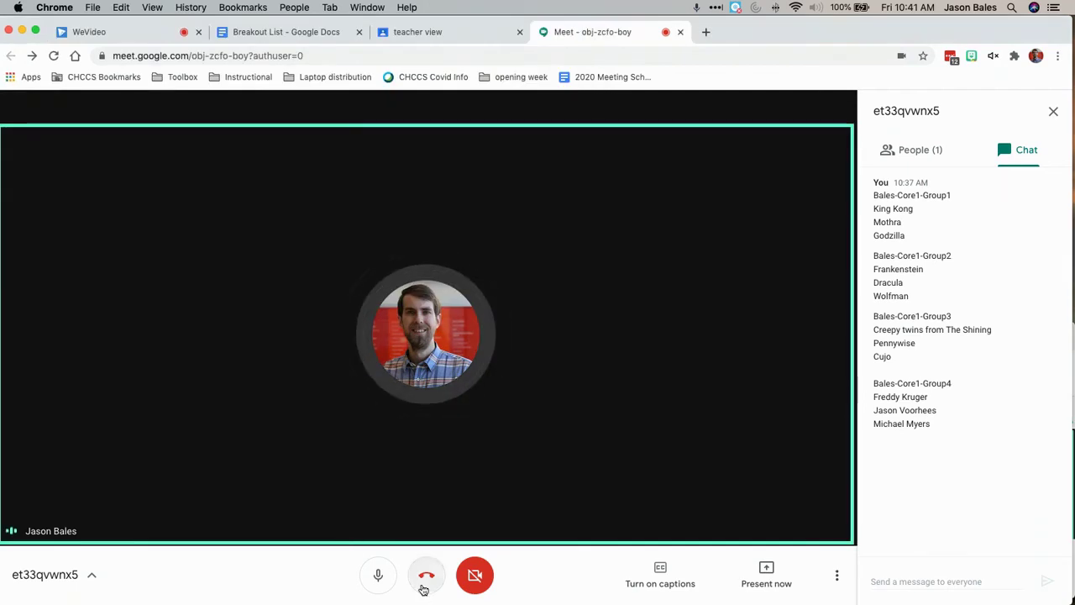